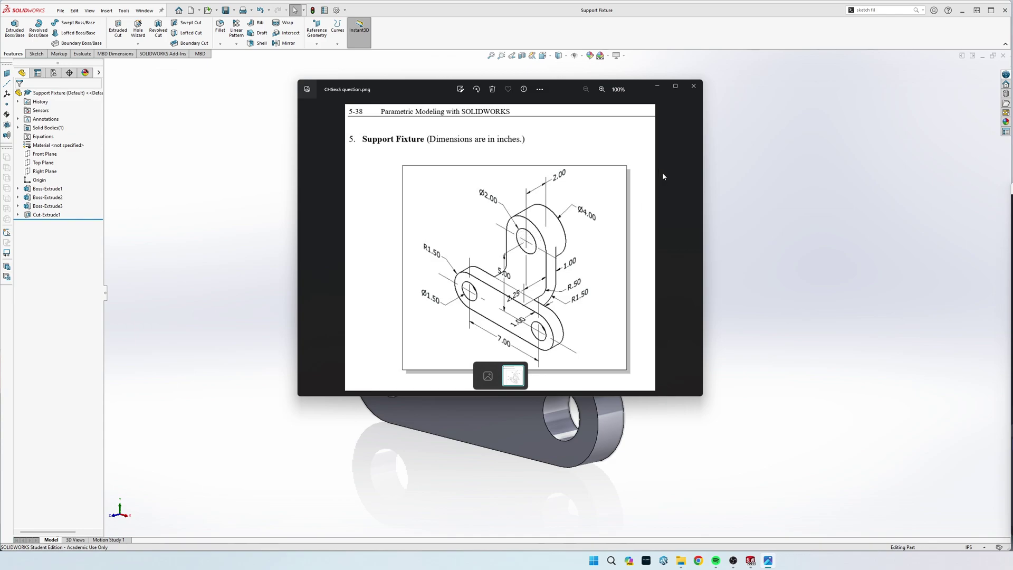
Step: Move the Support Fixture drawing in Photos aside so the finished SOLIDWORKS part shows
click(460, 89)
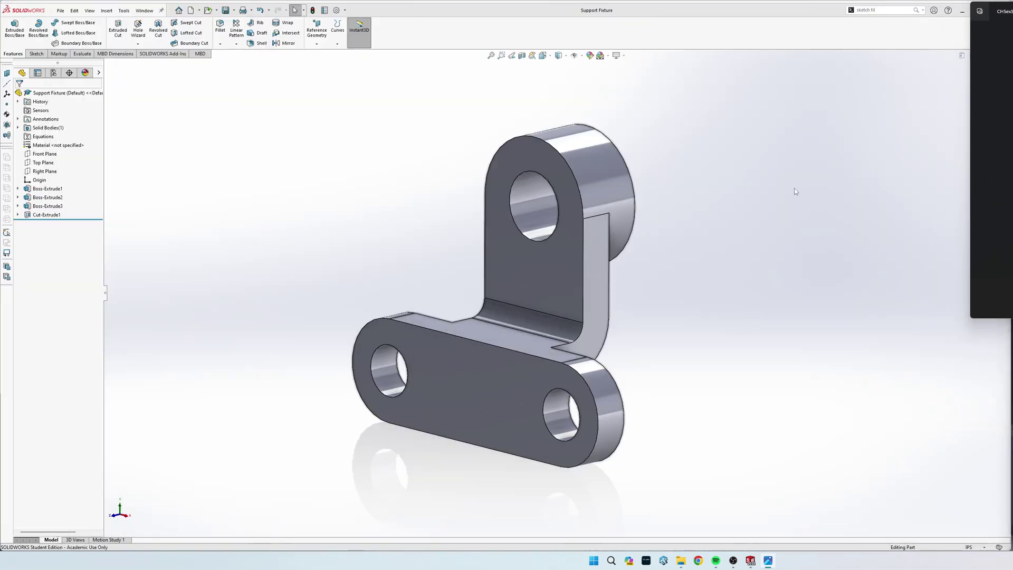
click(543, 313)
key(Left)
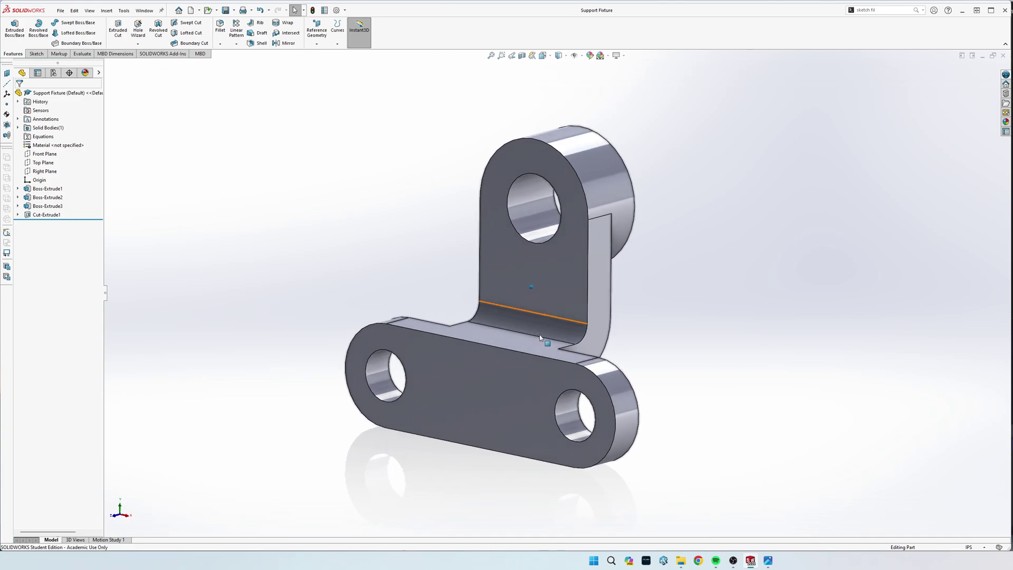
key(Escape)
key(Left)
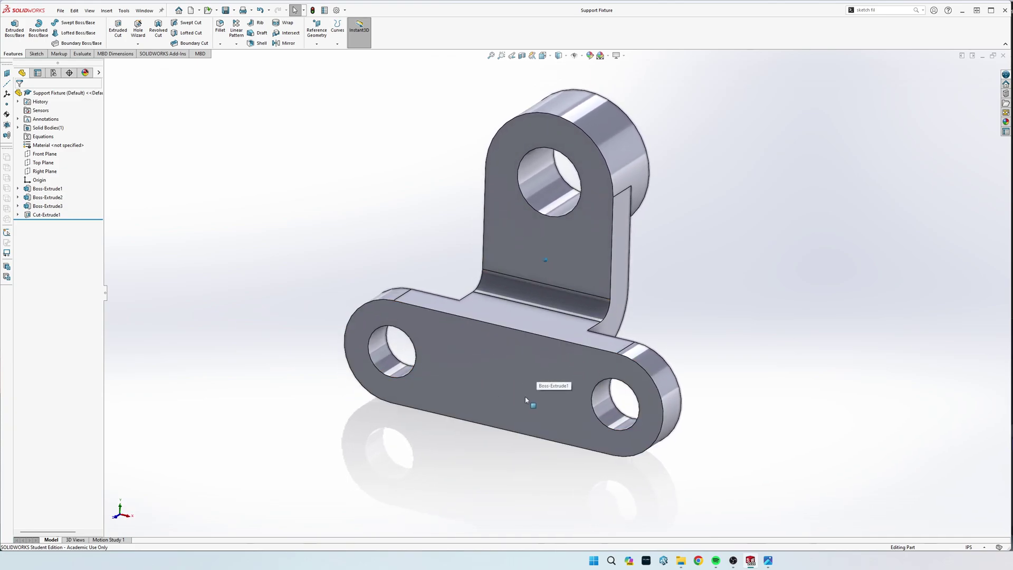
click(572, 363)
key(Left)
key(Left)
key(Left)
key(Left)
key(Left)
key(Left)
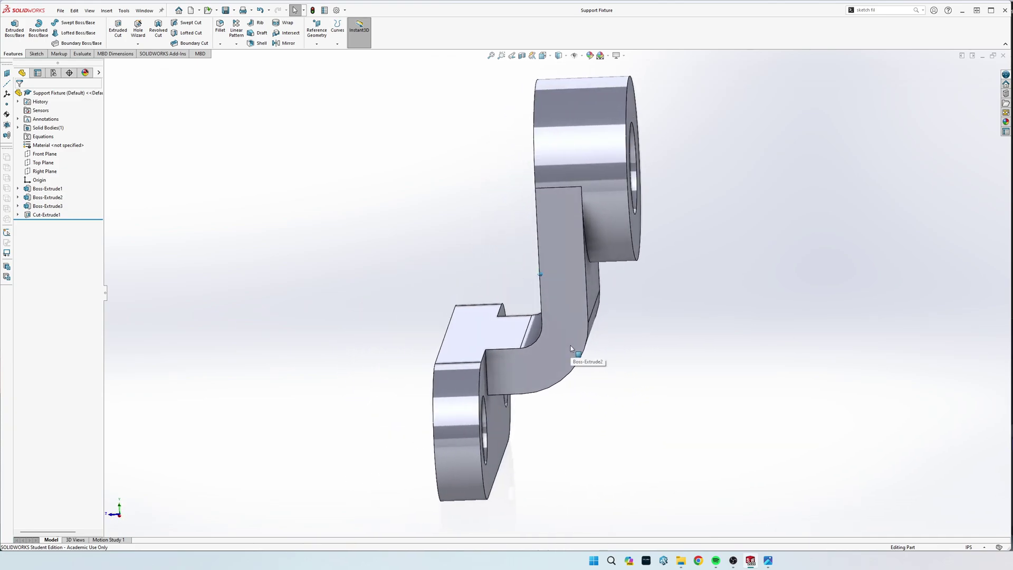
key(Left)
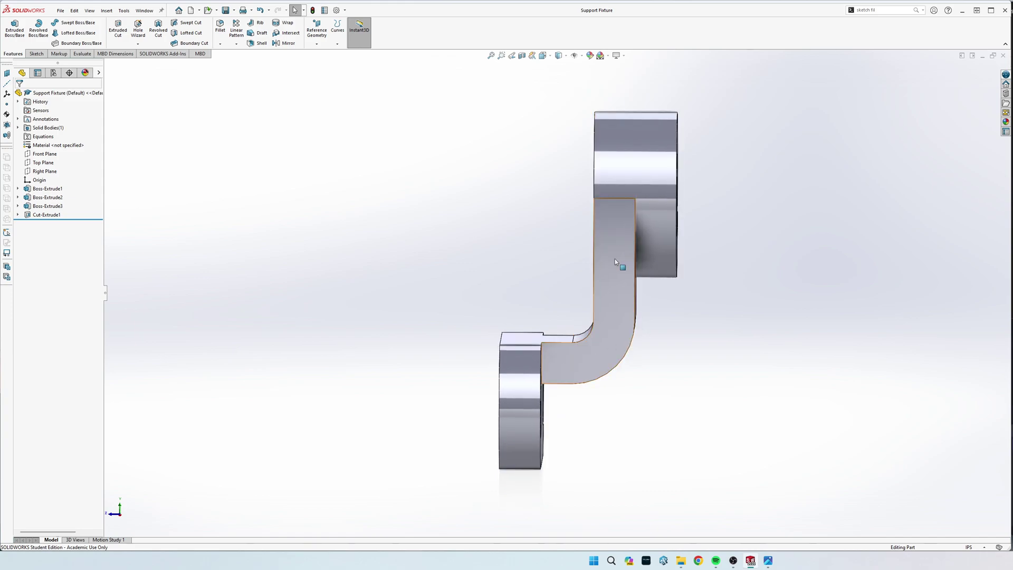
key(Left)
key(Right)
key(Right)
key(Right)
key(Right)
key(Right)
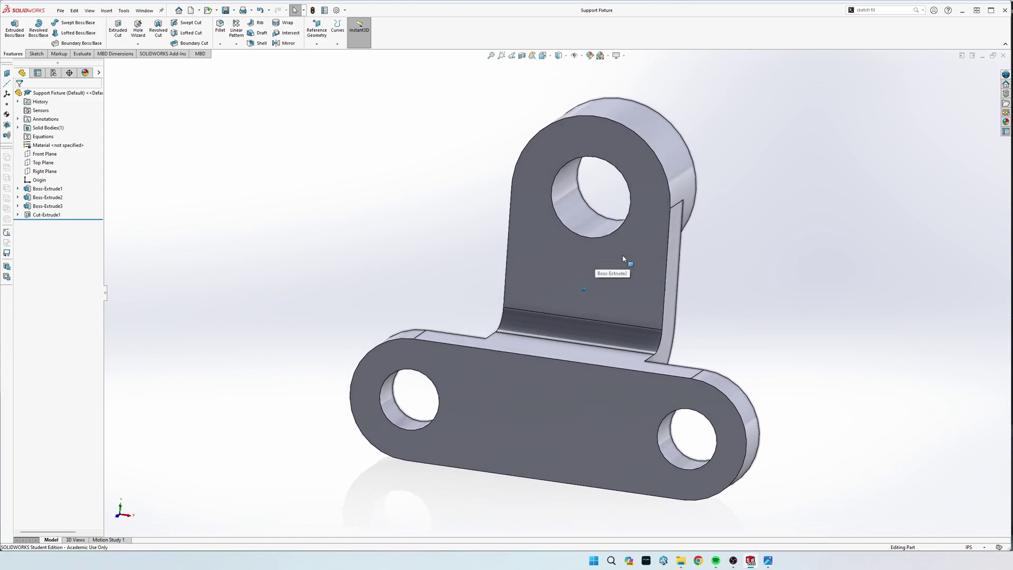
key(Up)
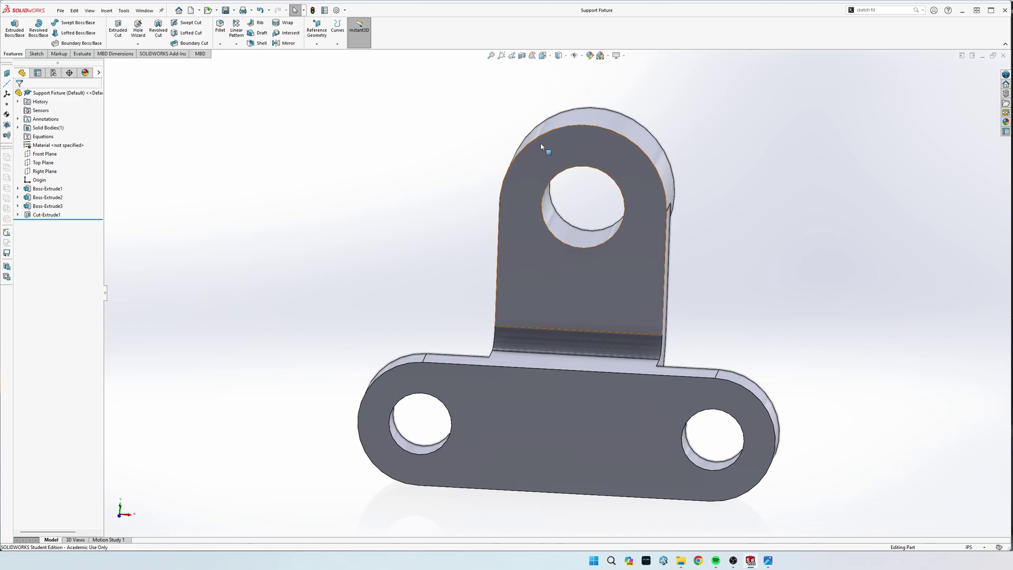
key(Left)
key(Left)
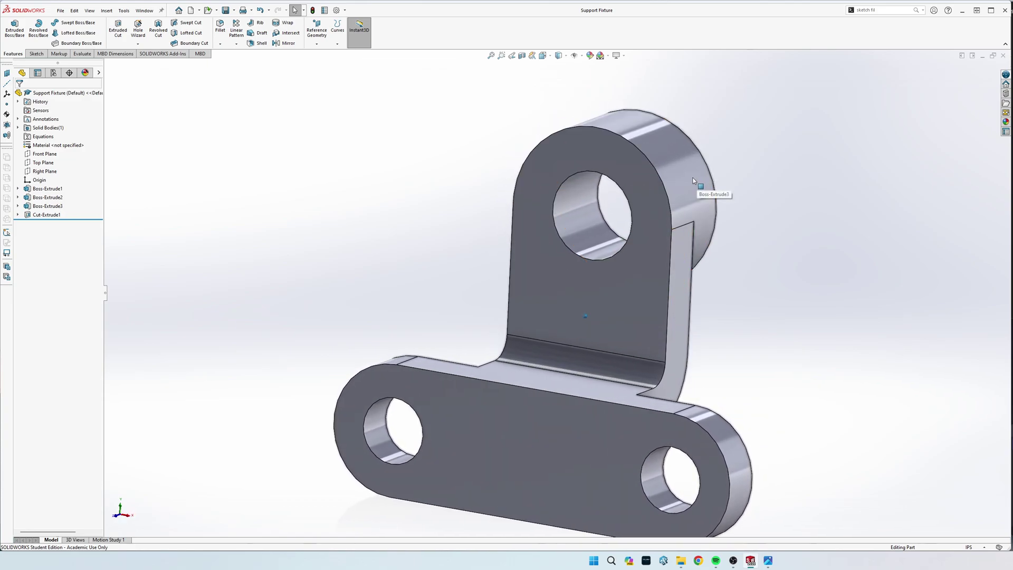
Step: Create a new part and draw a centre rectangle at the origin on the Front Plane
click(983, 55)
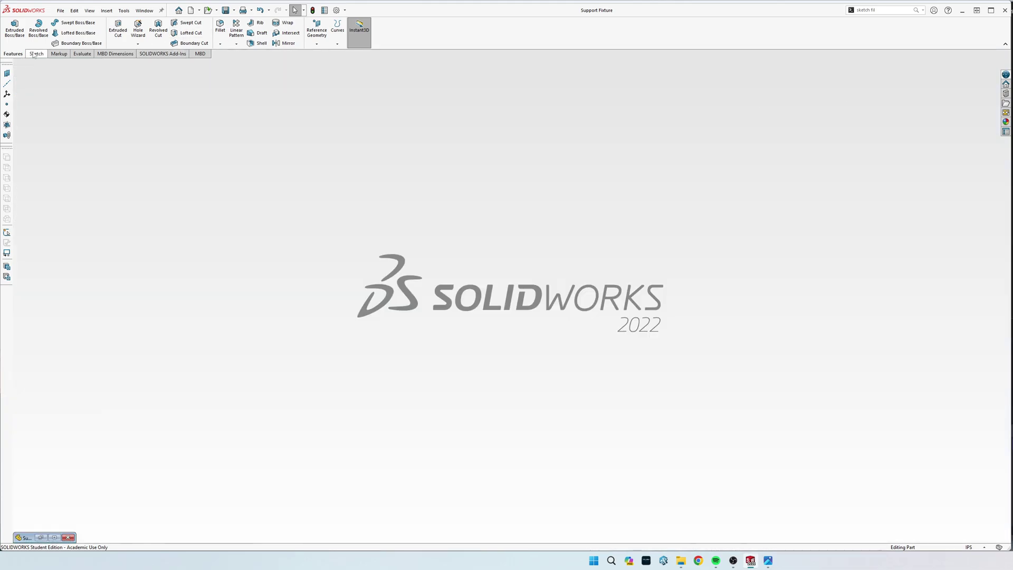
click(61, 10)
click(74, 23)
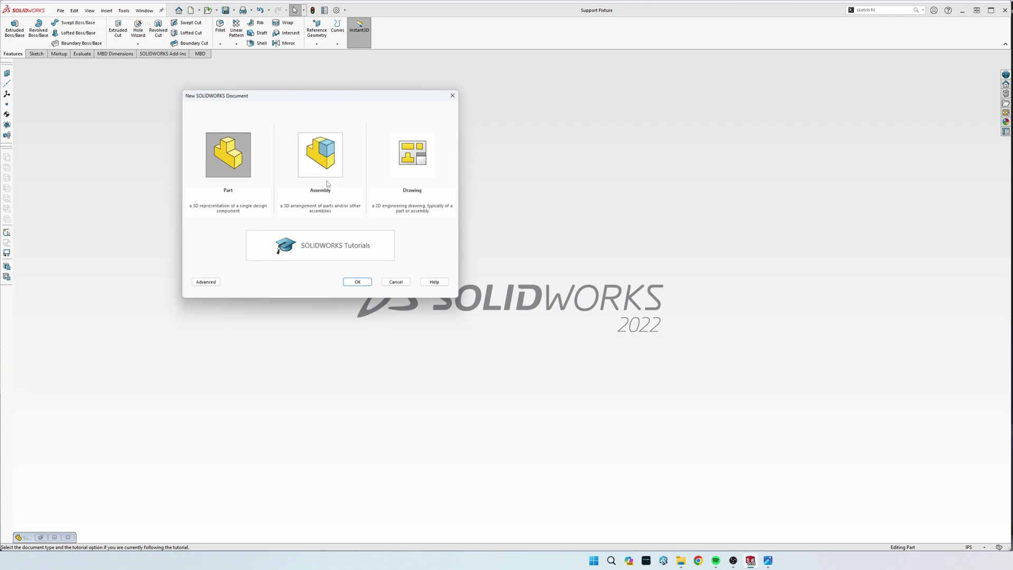
double_click(227, 154)
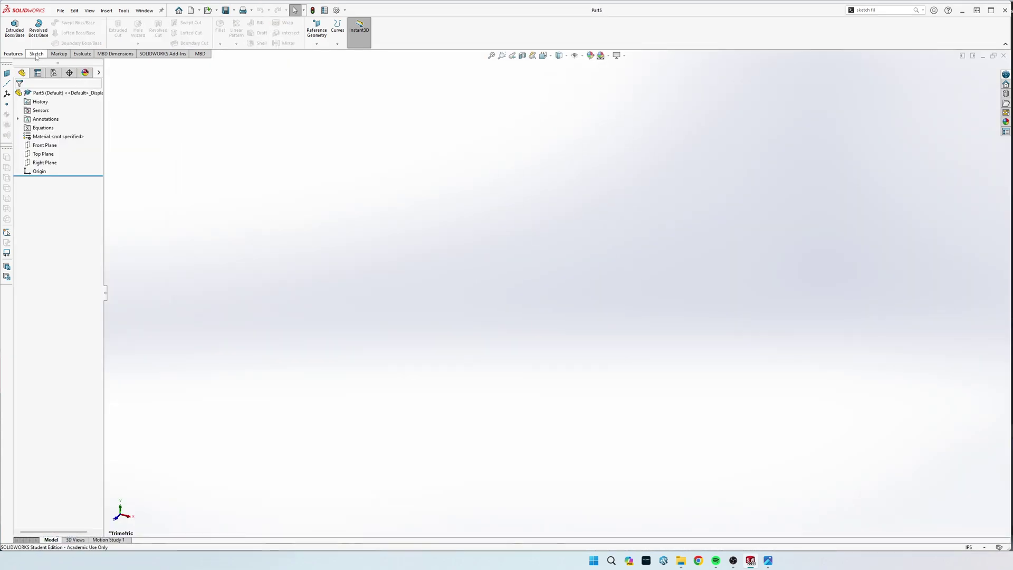
click(37, 54)
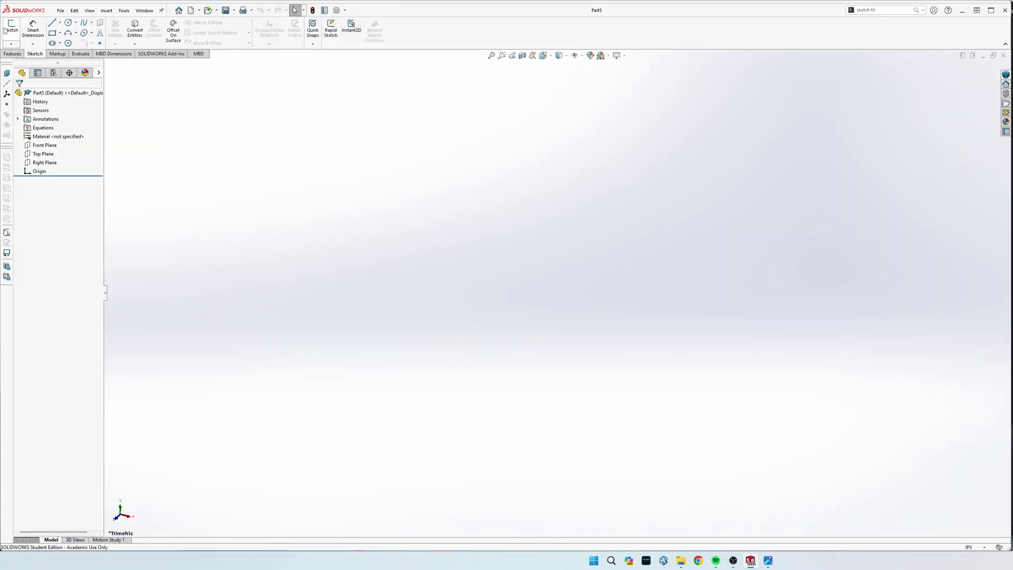
click(11, 27)
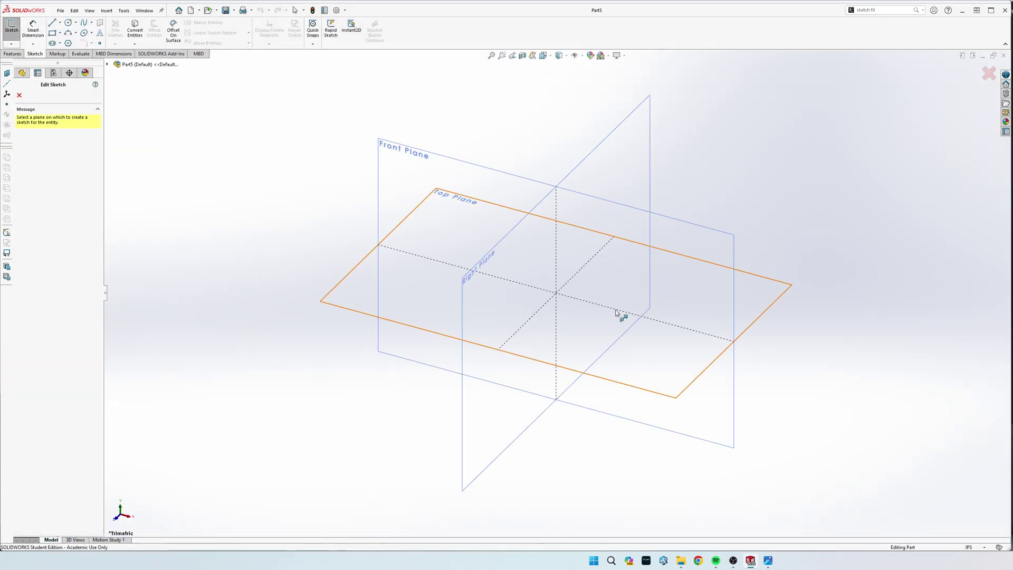
click(389, 190)
key(s)
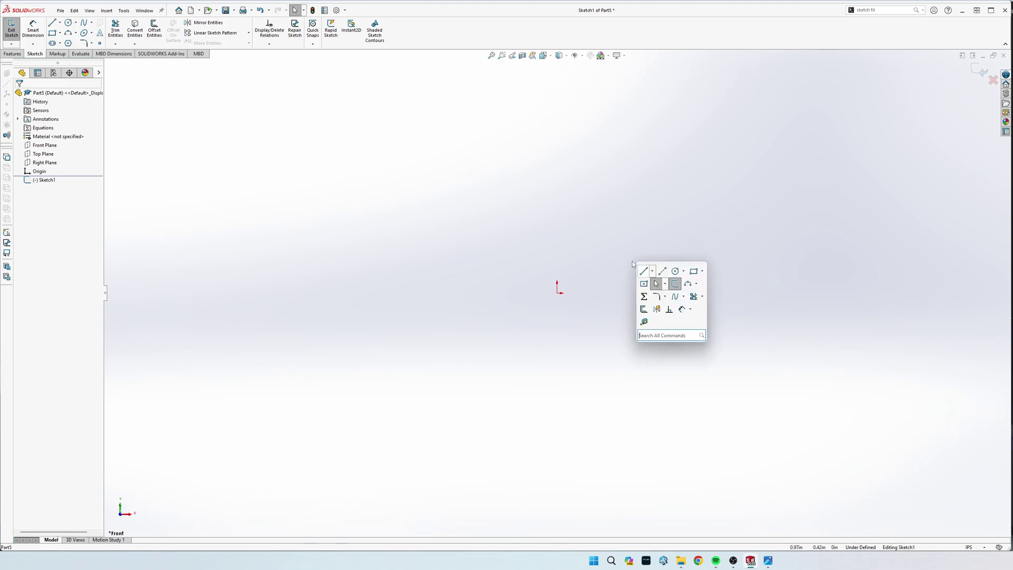
click(644, 283)
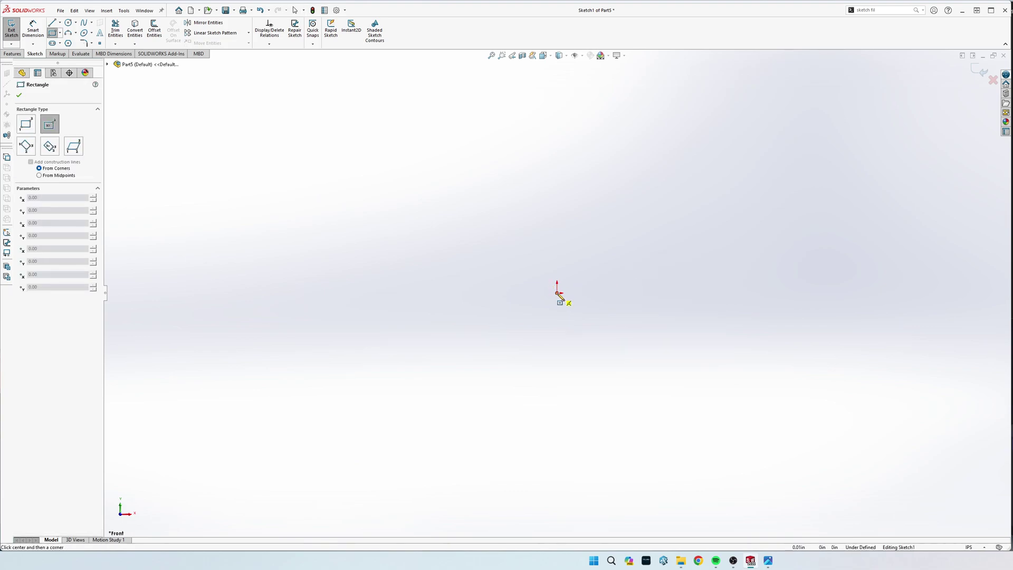
click(557, 293)
Step: Cap the rectangle's left and right ends with semicircular three-point arcs
key(s)
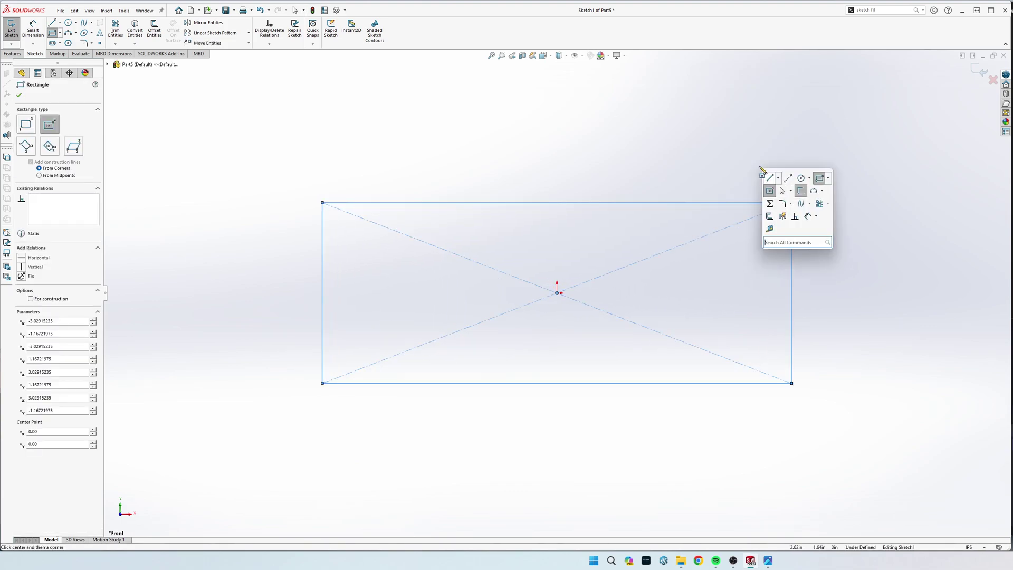
click(816, 198)
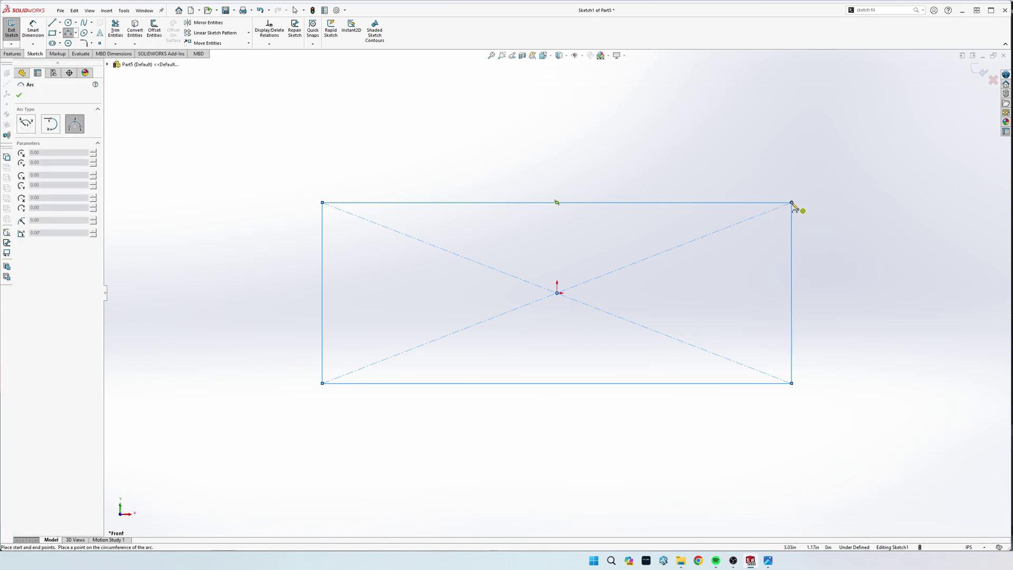
click(791, 202)
click(791, 383)
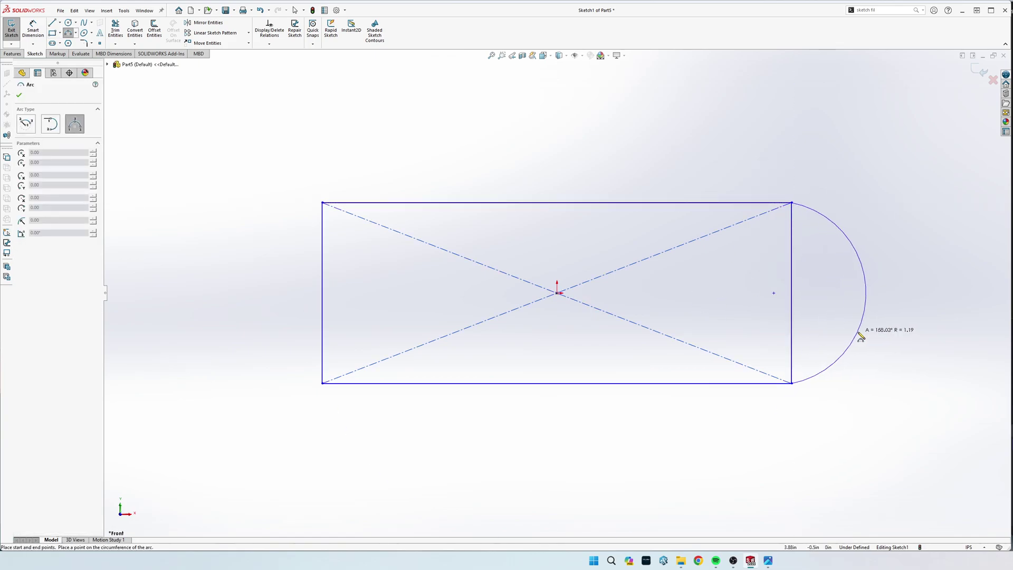
click(865, 292)
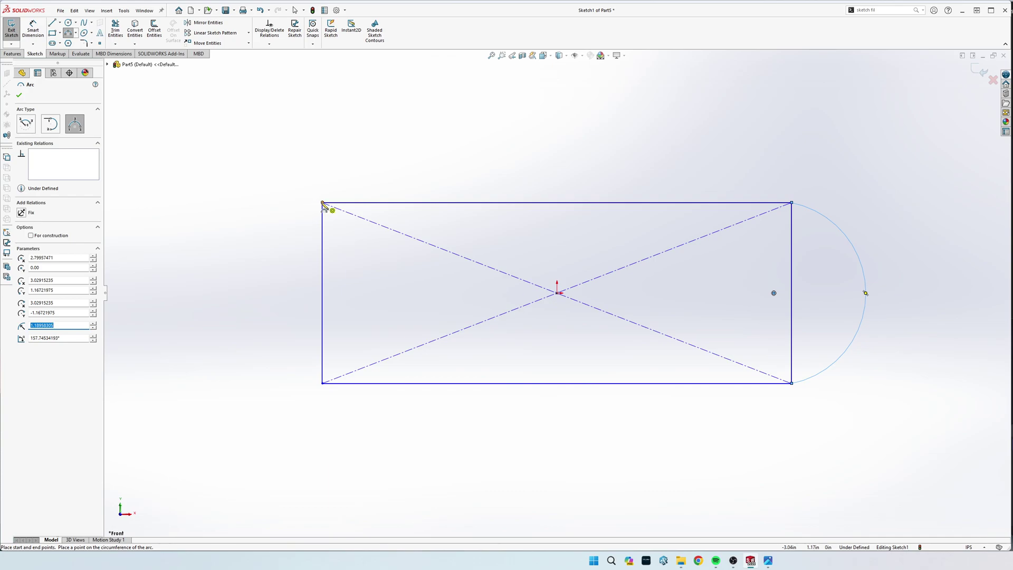
click(323, 203)
click(322, 383)
click(273, 293)
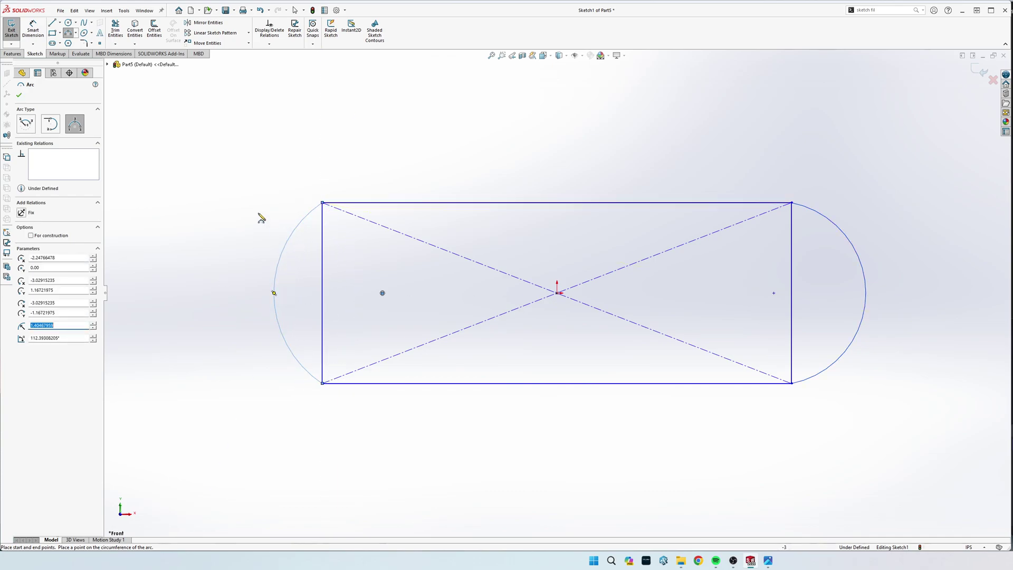
key(Escape)
Step: Make each arc's centre coincident with its rectangle end edge
click(383, 293)
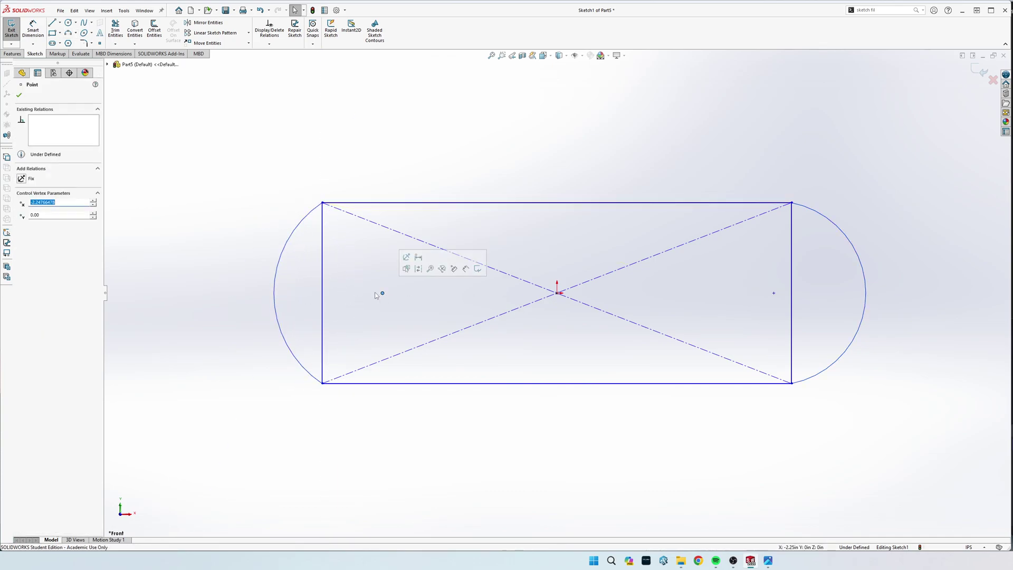
ctrl+click(323, 296)
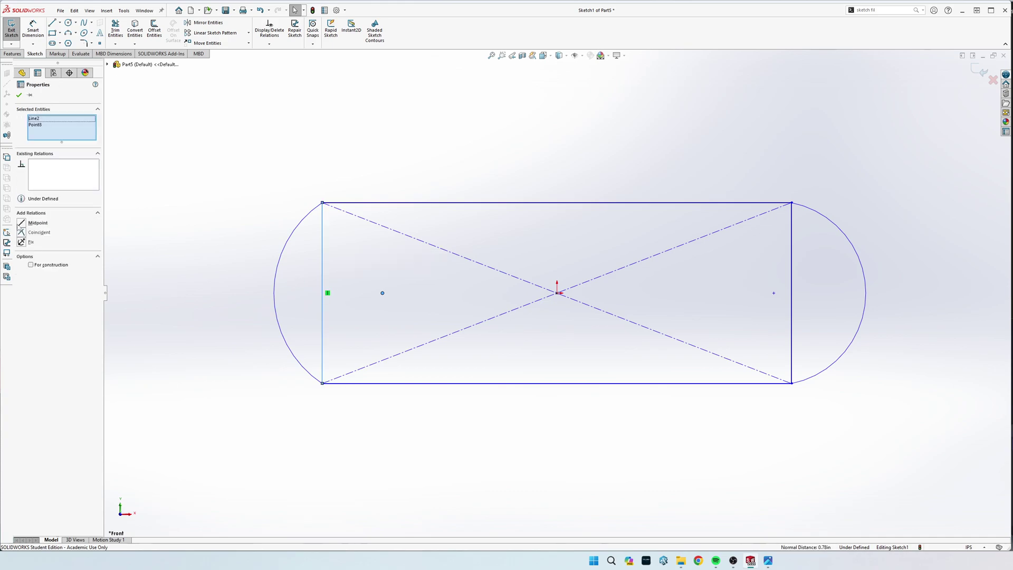
click(32, 233)
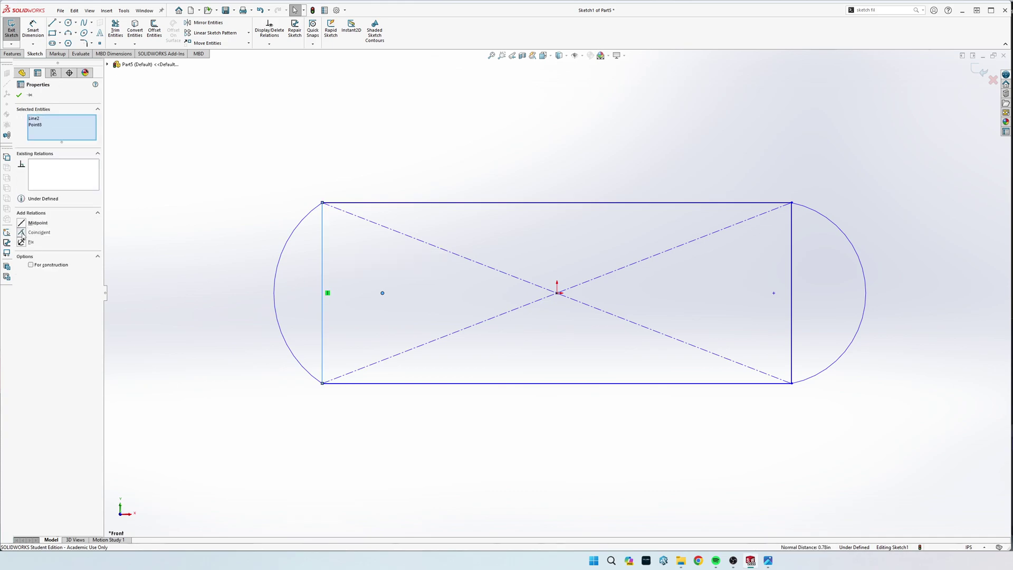
click(773, 294)
ctrl+click(791, 285)
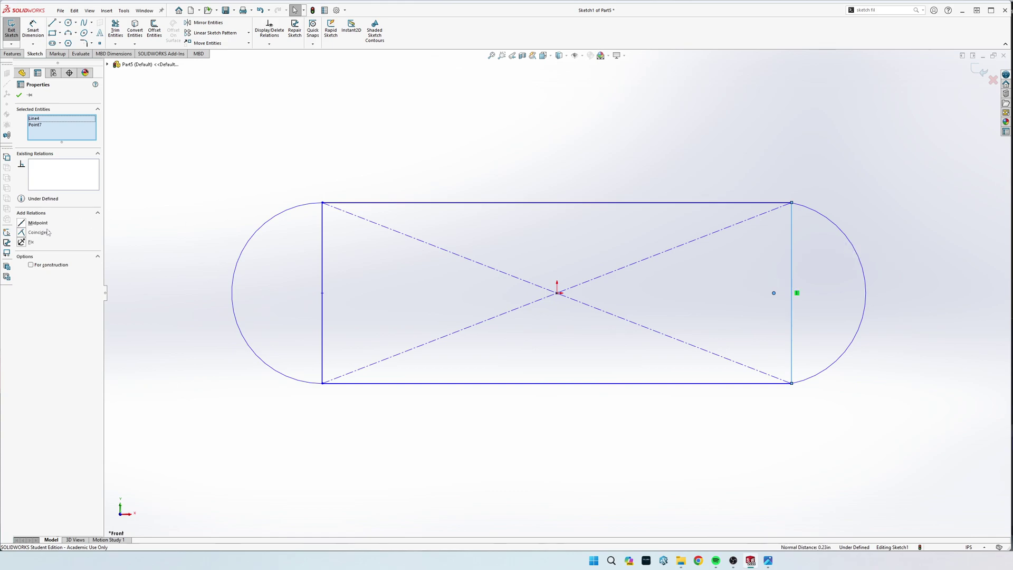
click(22, 234)
click(686, 150)
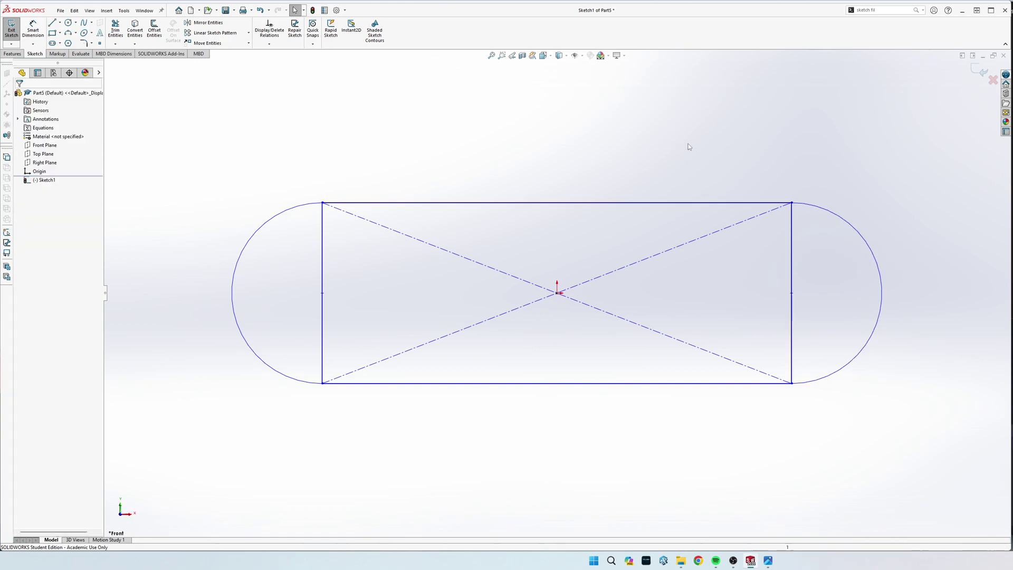
Step: Dimension the slot's bottom edge to a length of 7 in
key(s)
click(612, 168)
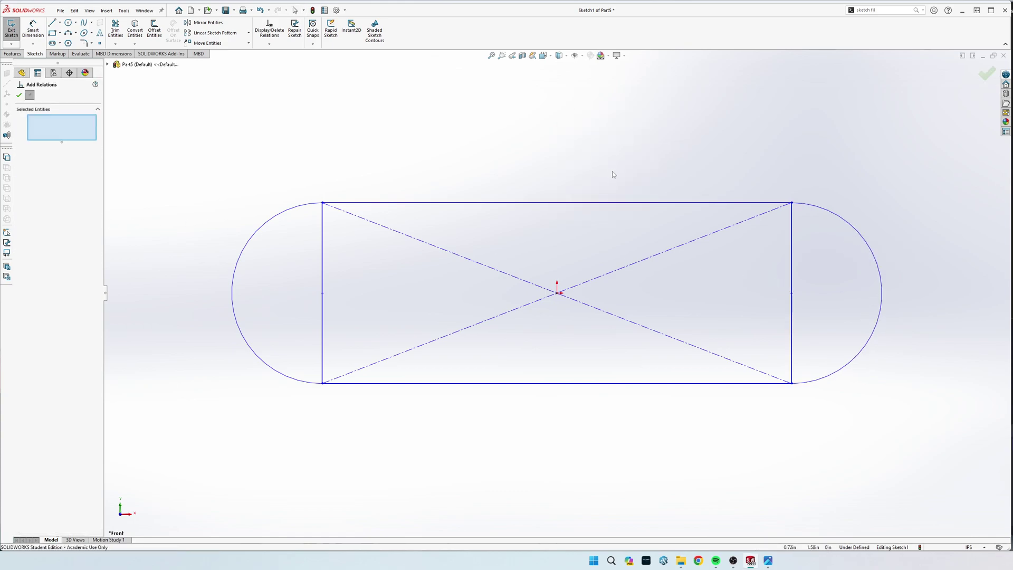
key(Escape)
key(s)
click(654, 214)
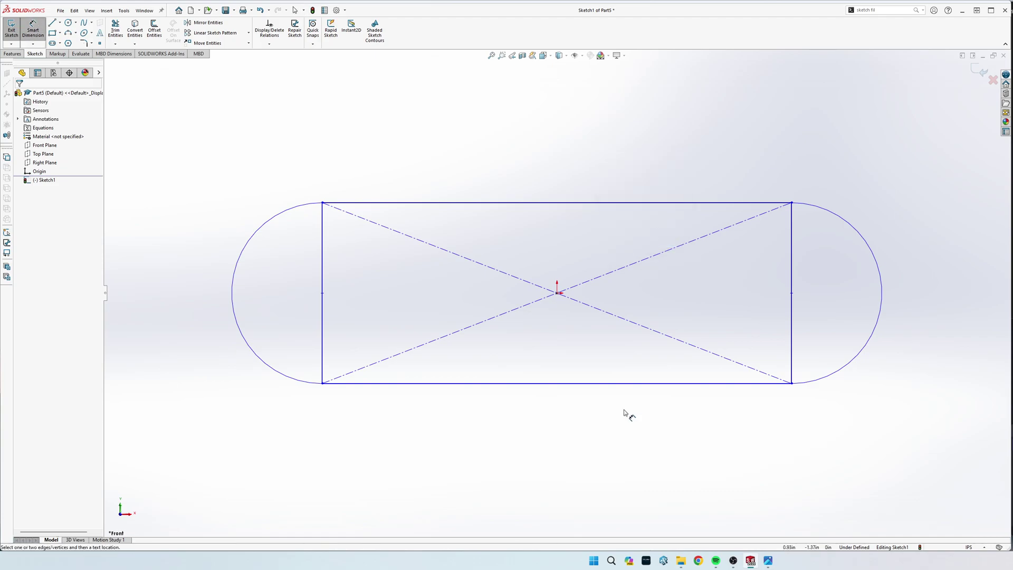
click(586, 384)
click(593, 437)
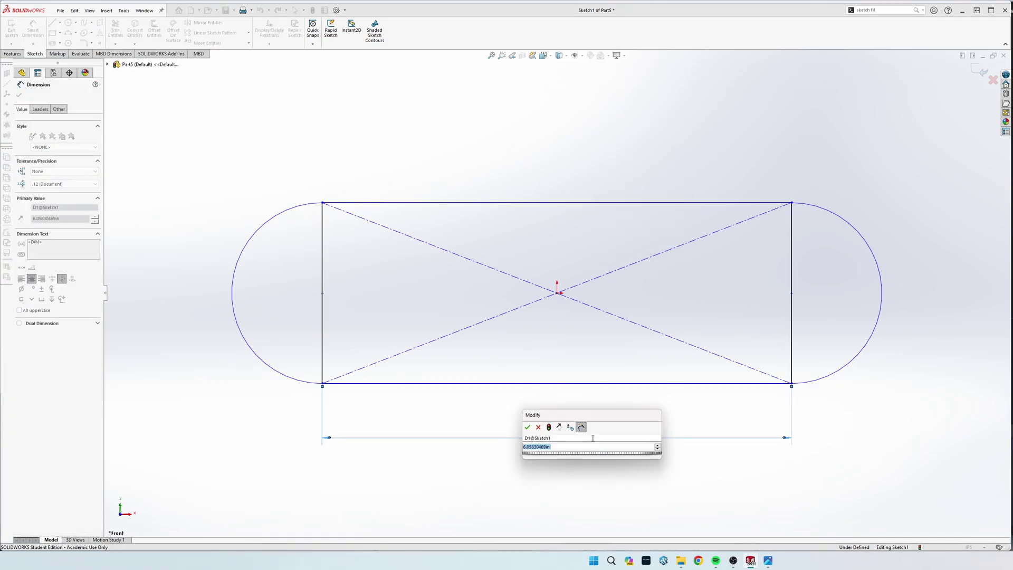
text(7)
key(Return)
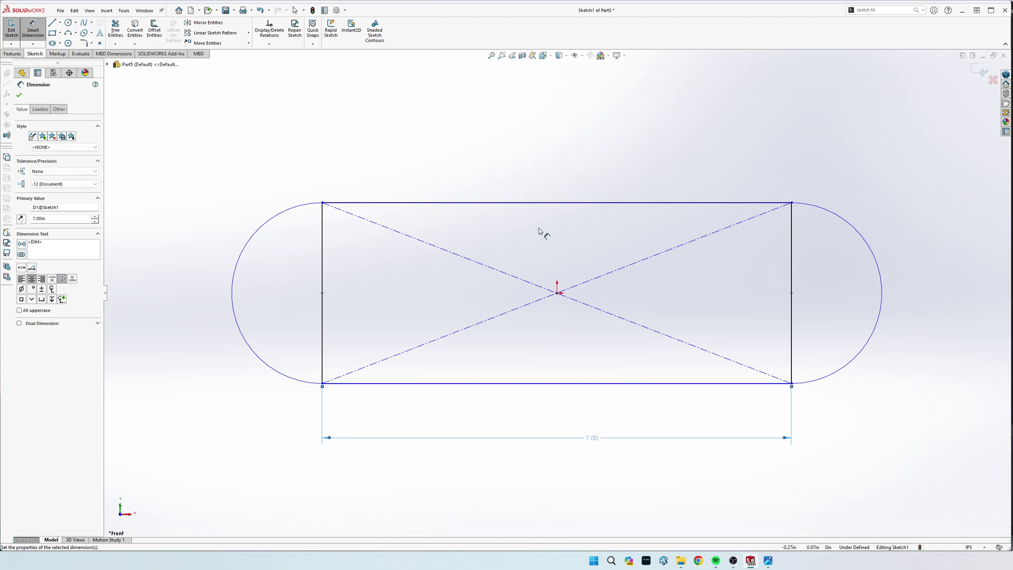
Step: Dimension the slot's right vertical edge to a height of 3 in
click(793, 294)
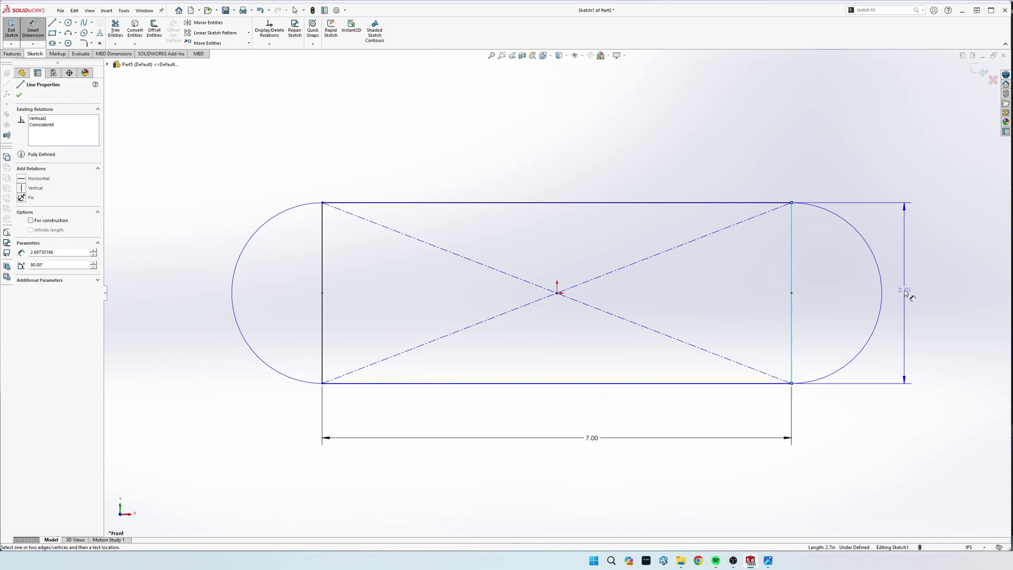
click(906, 294)
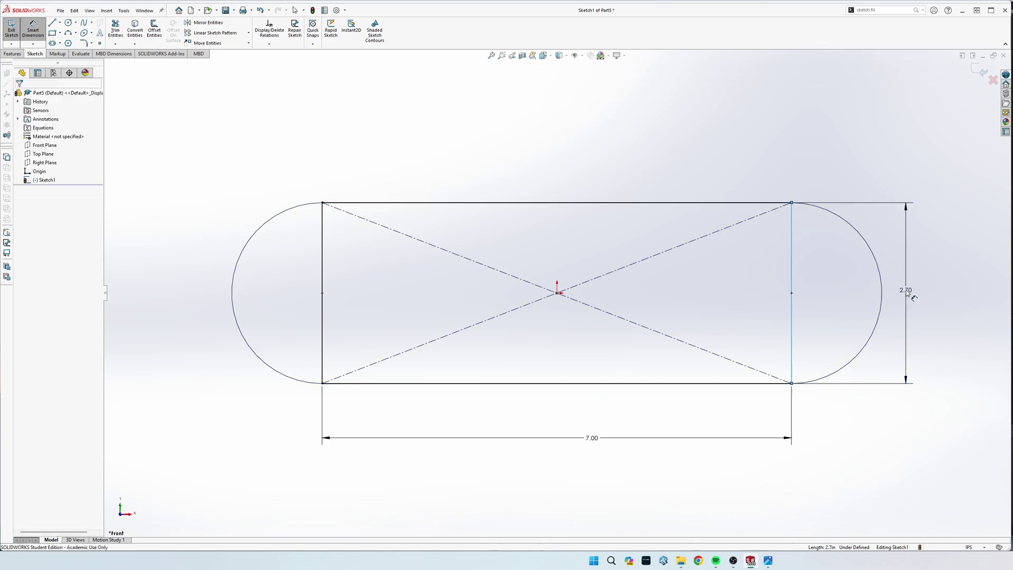
text(3)
key(Return)
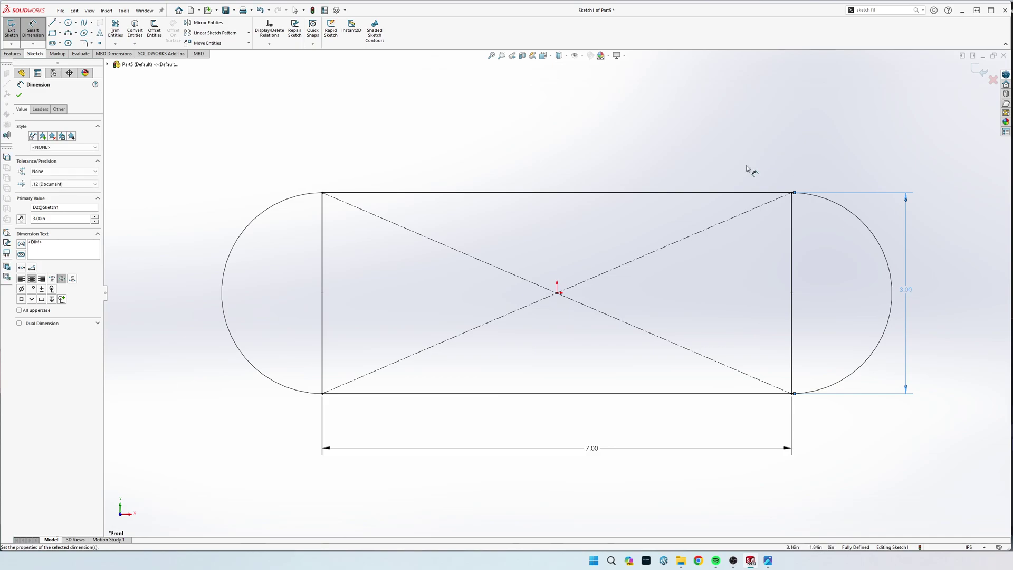
key(Escape)
Step: Draw a circle centred on the midpoint of each slot end line
key(s)
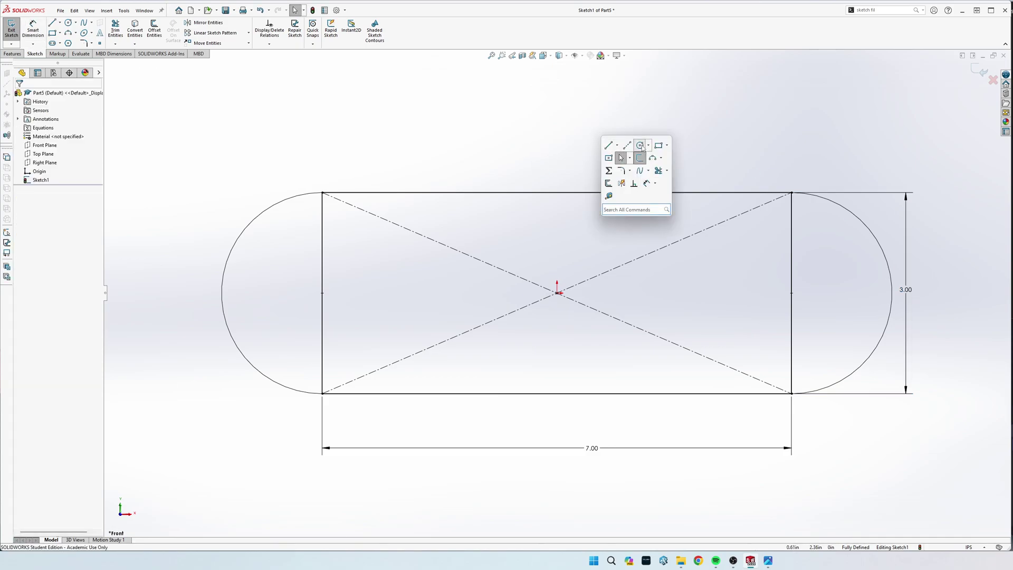
click(637, 144)
click(792, 293)
click(735, 293)
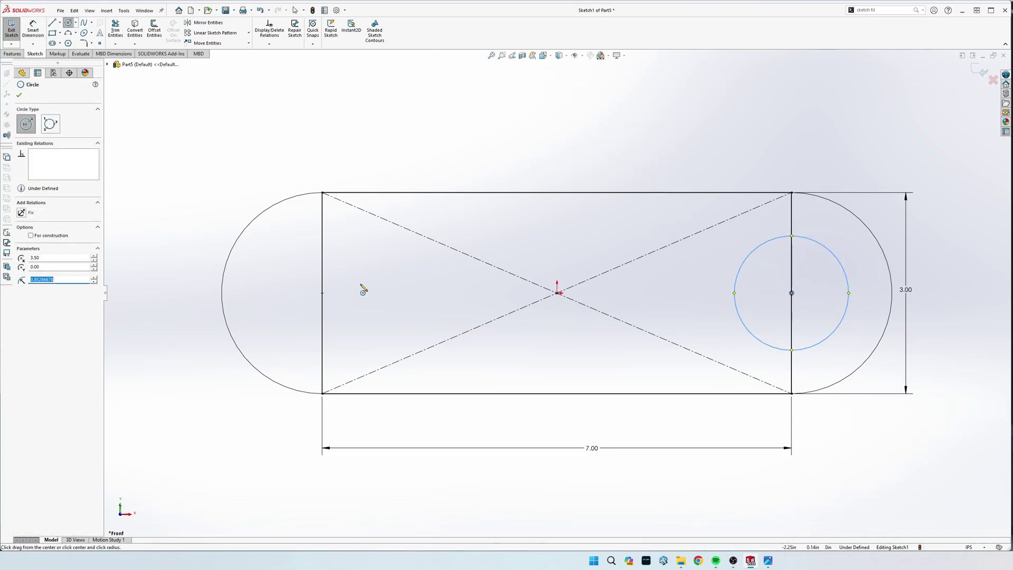
click(322, 293)
click(362, 293)
key(Escape)
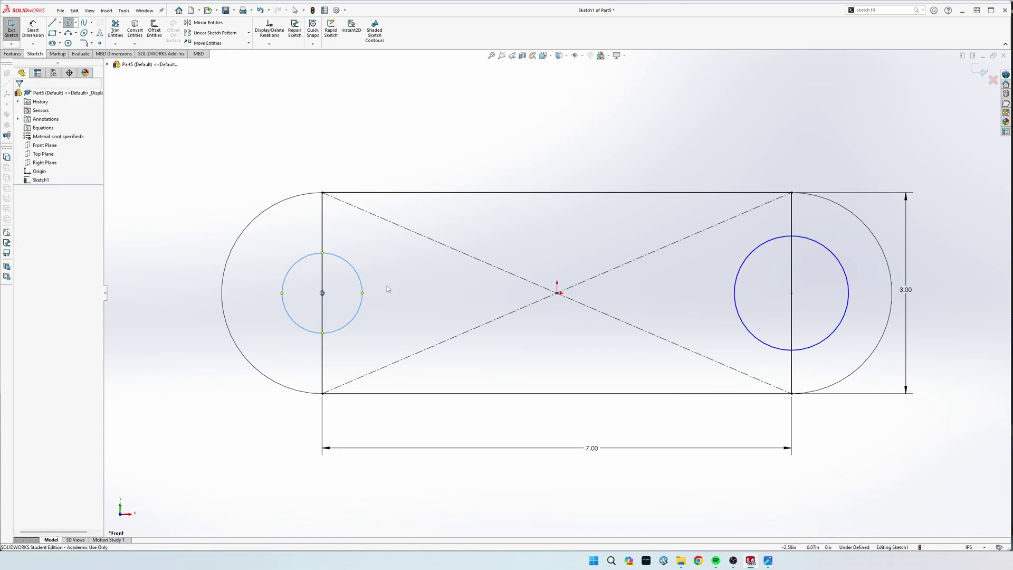
Step: Dimension both circles to a 1.5 in diameter
key(s)
click(434, 335)
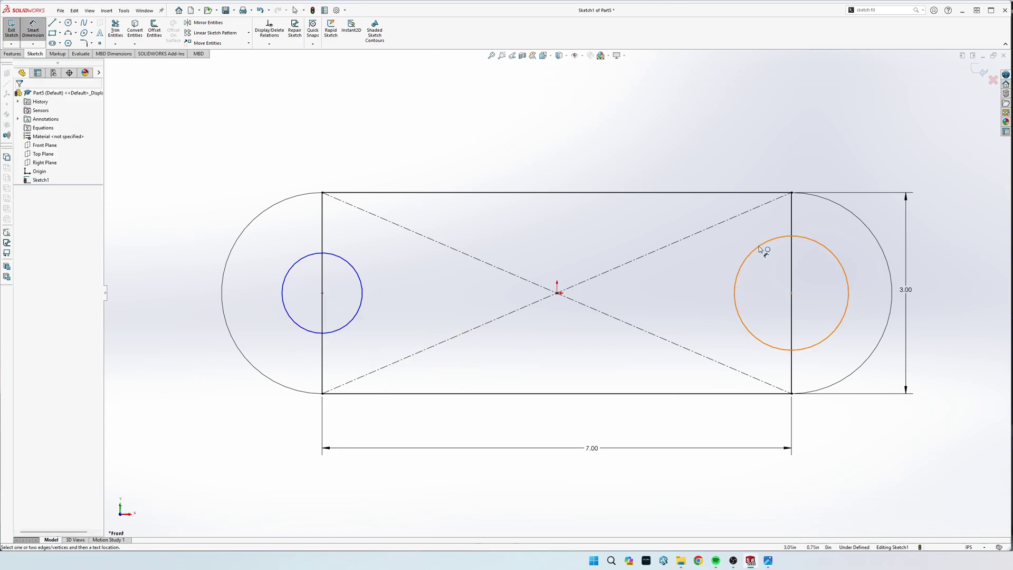
click(760, 251)
click(772, 277)
text(1.5)
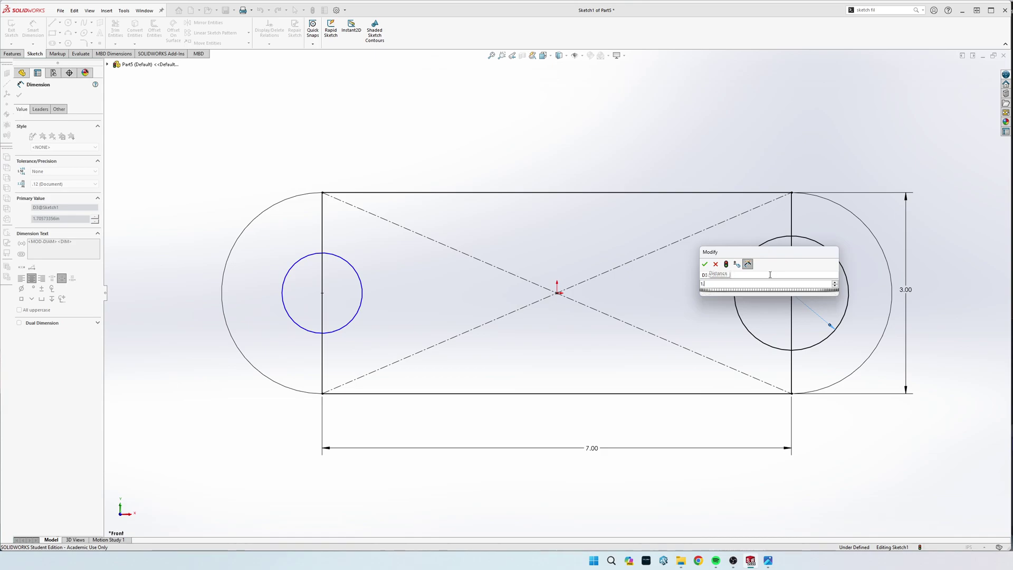
key(Return)
click(297, 265)
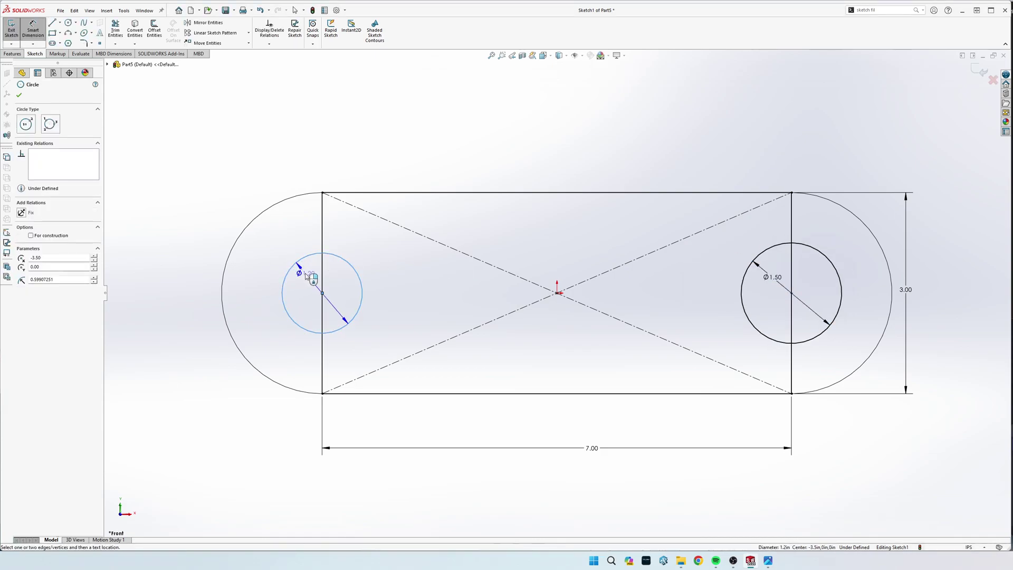
click(305, 274)
text(1.5)
key(Return)
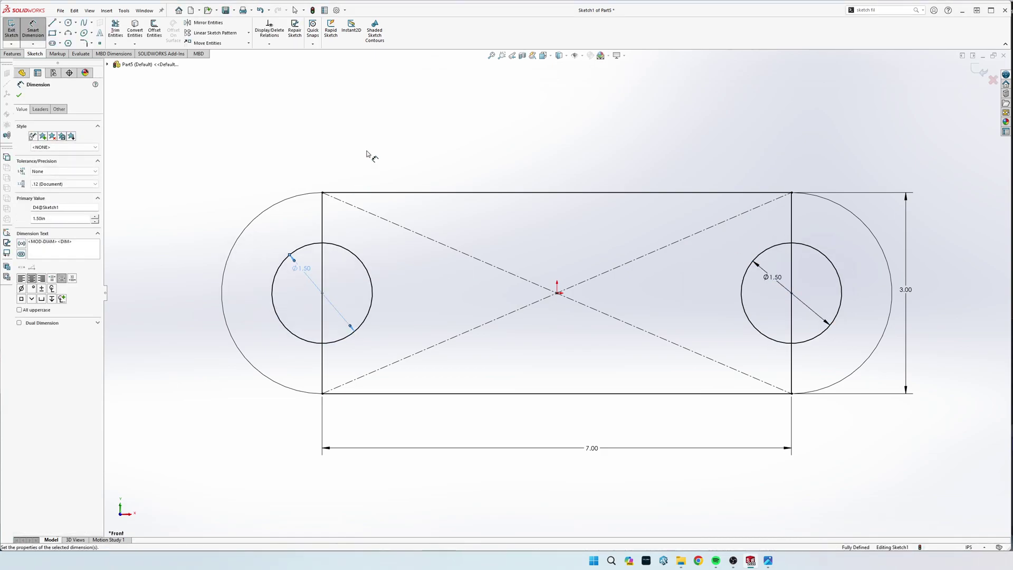
key(Escape)
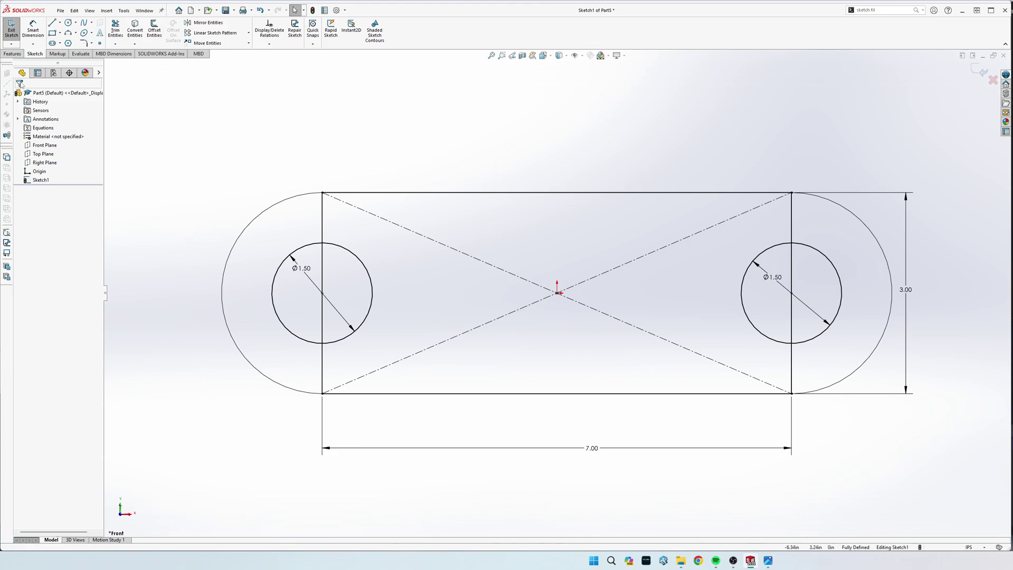
Step: Extrude the left end, middle and right end slot regions 1 in deep as Boss-Extrude1
click(13, 54)
click(14, 29)
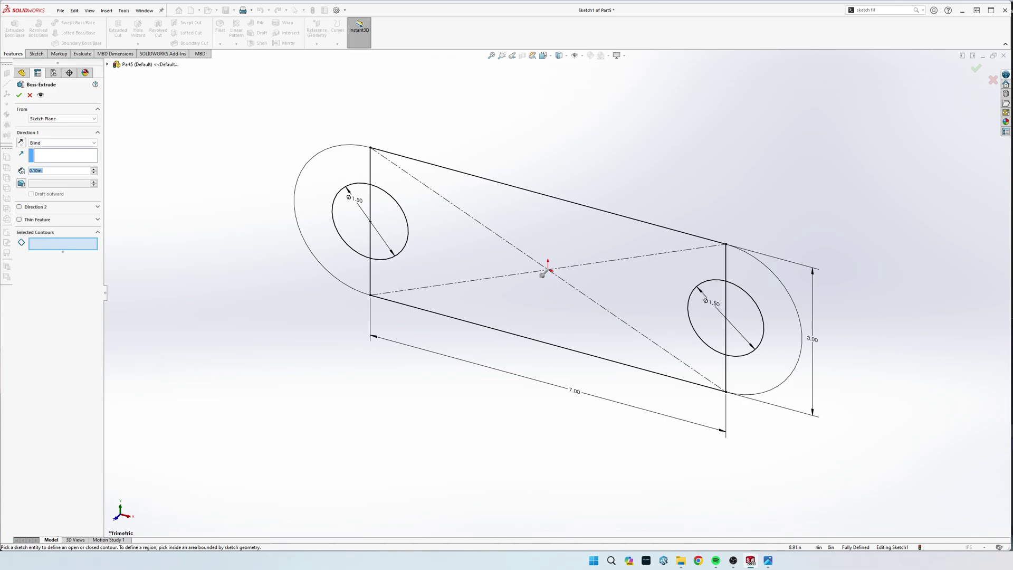
key(alt+Tab)
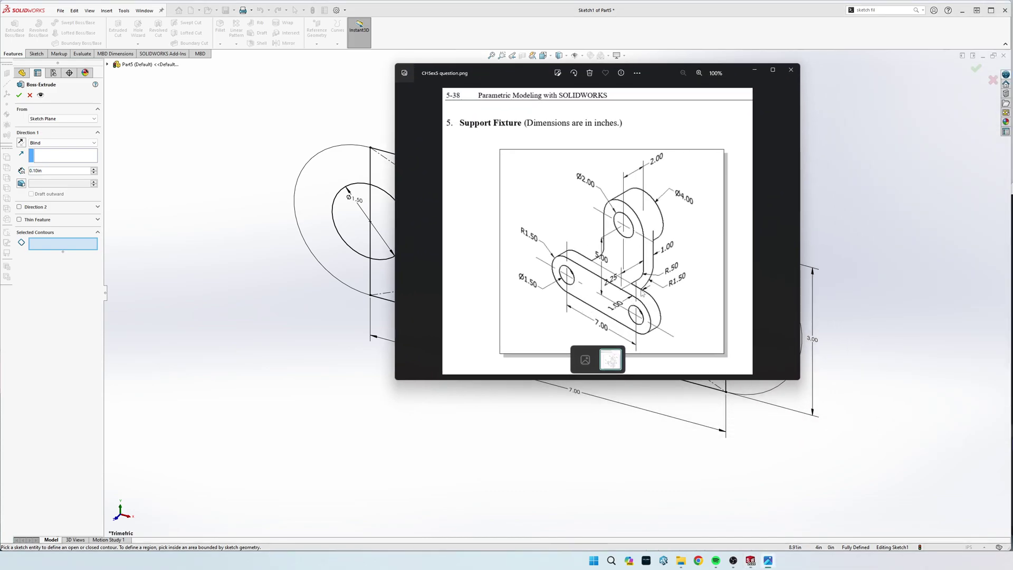
key(alt+Tab)
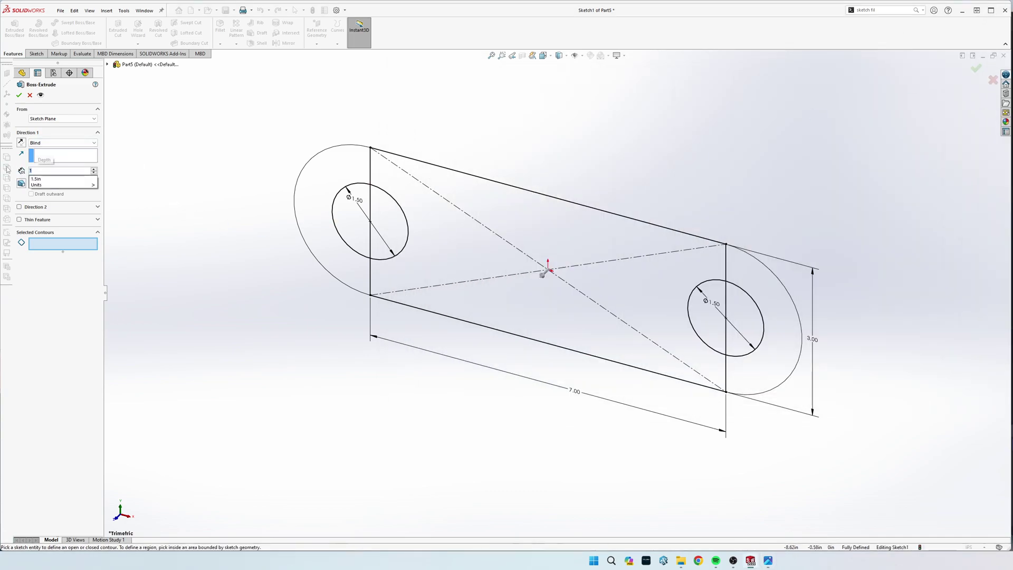
text(1)
key(Return)
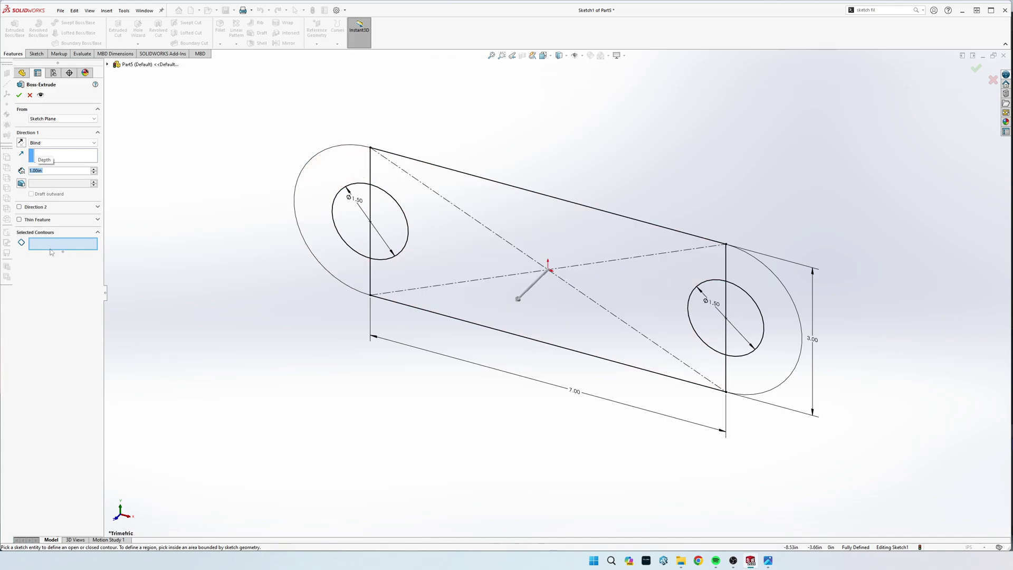
click(52, 244)
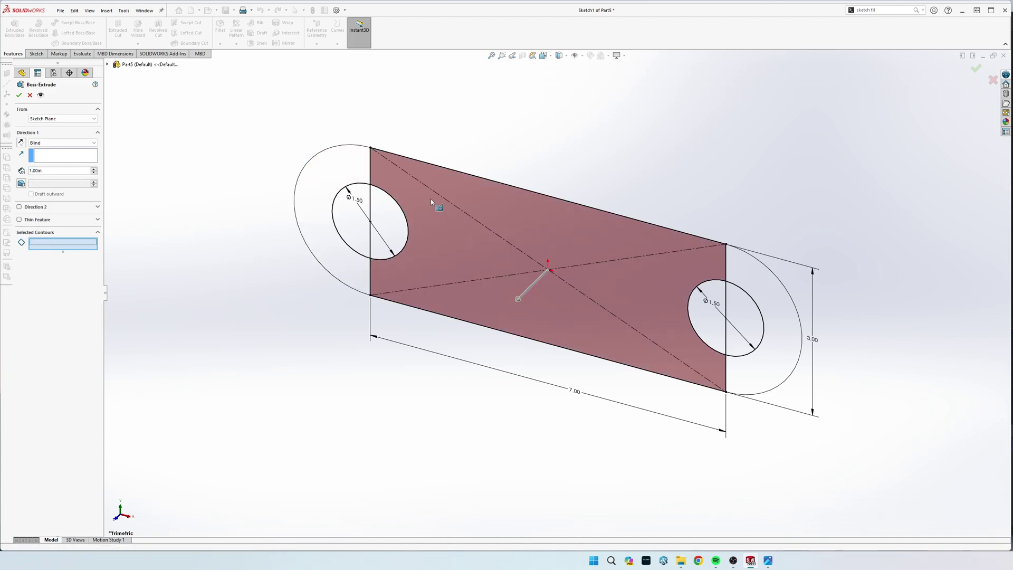
click(333, 177)
click(389, 184)
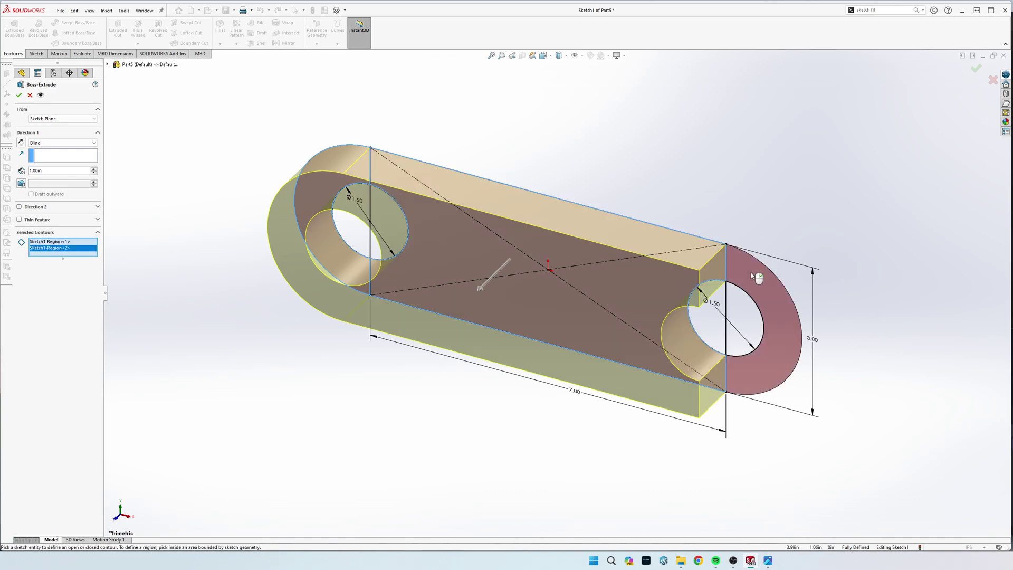
click(781, 277)
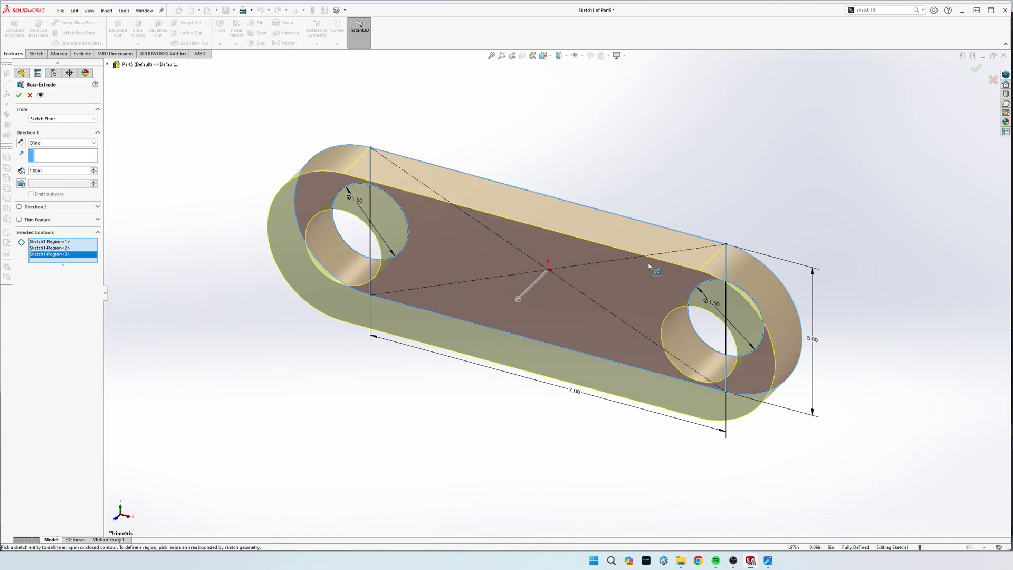
click(19, 95)
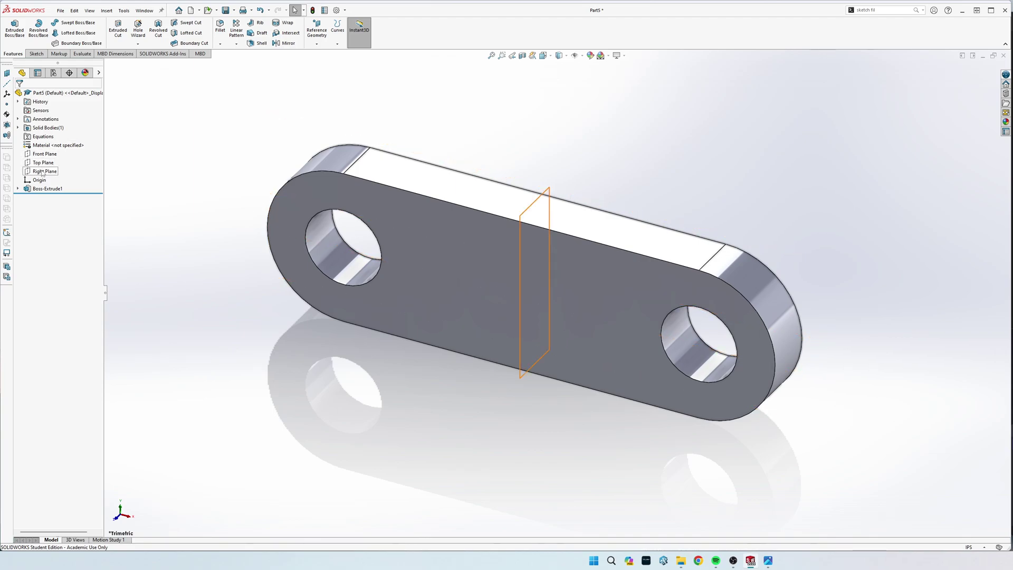
Step: Start a new sketch on the Right Plane
click(42, 173)
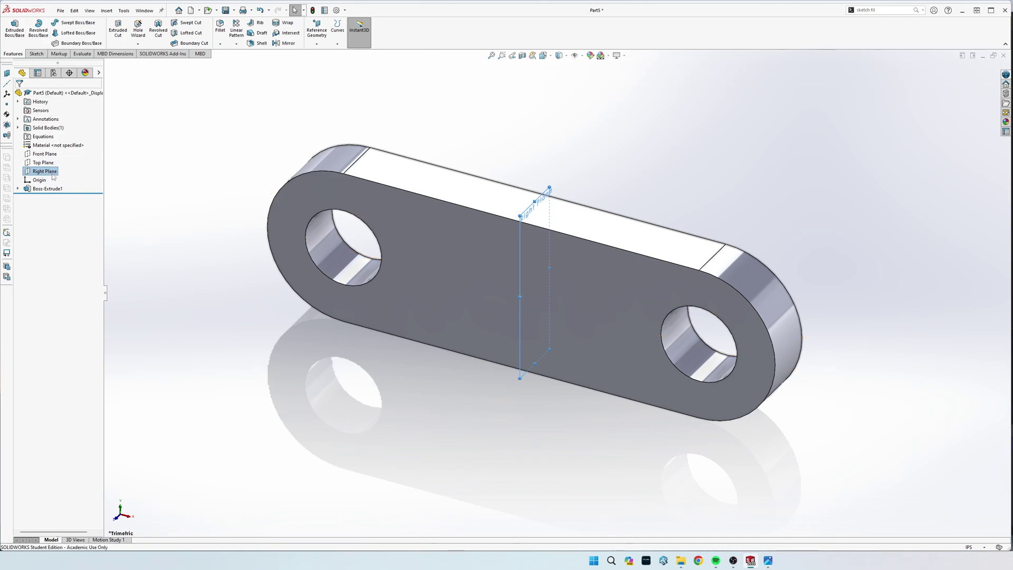
click(36, 54)
click(11, 29)
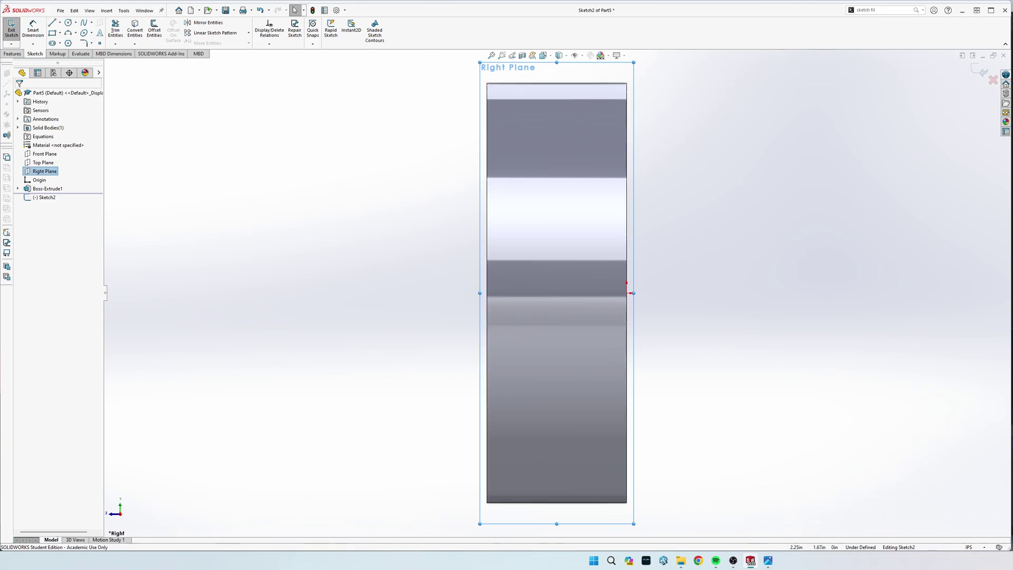
Step: Move the reference drawing window aside and pick the Line tool
key(alt+Tab)
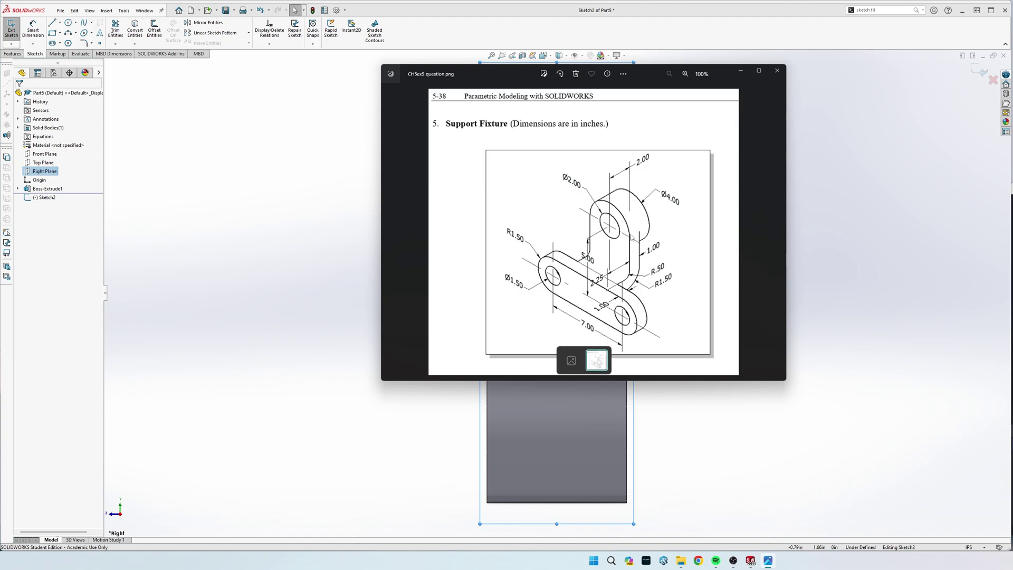
drag(406, 74, 1008, 15)
click(664, 191)
scroll(649, 186, up, 5)
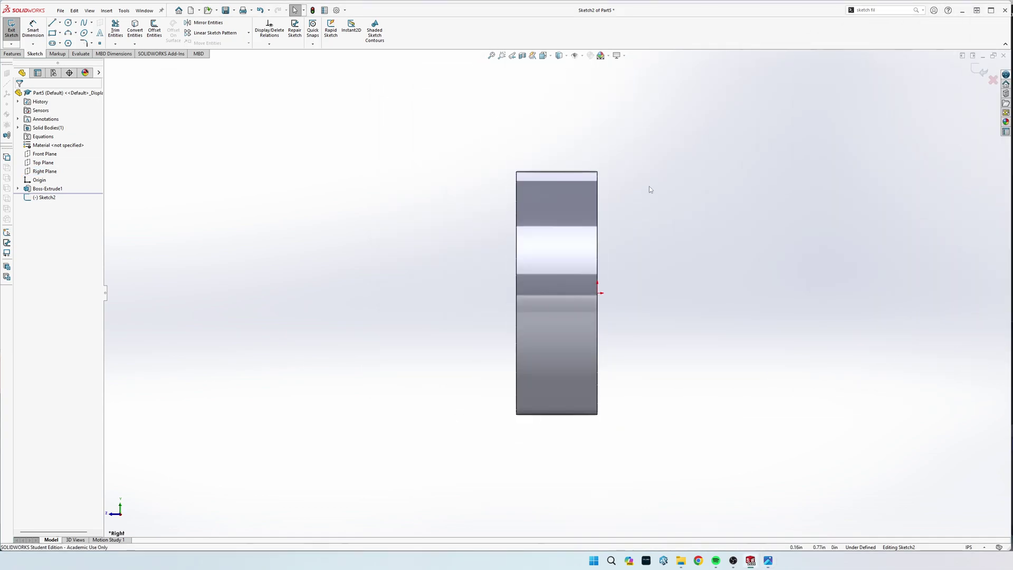
key(s)
click(600, 207)
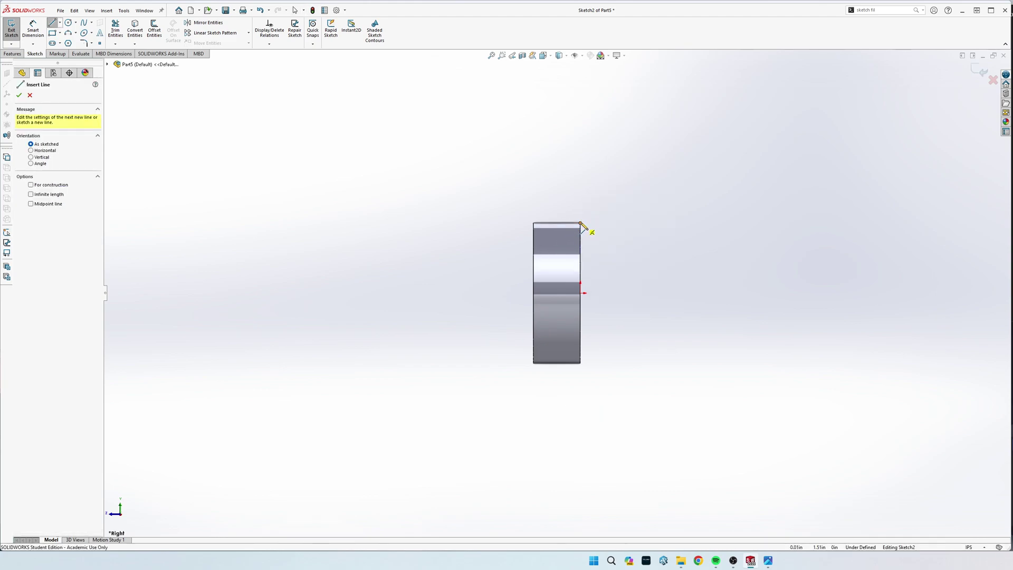
Step: Draw the L-shaped upright outline of lines and tangent arcs from the base's top-right corner
click(581, 223)
click(639, 223)
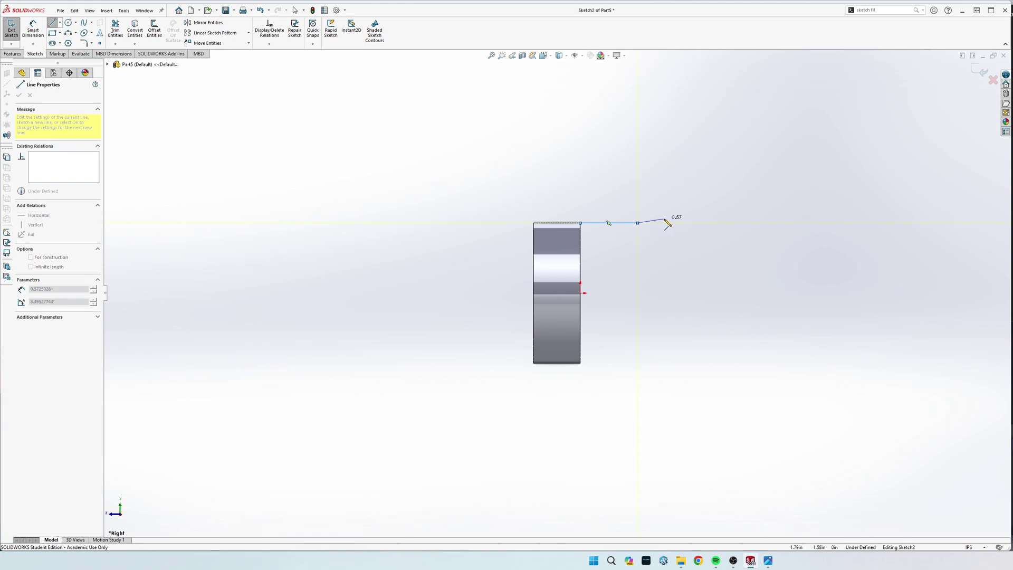
double_click(638, 223)
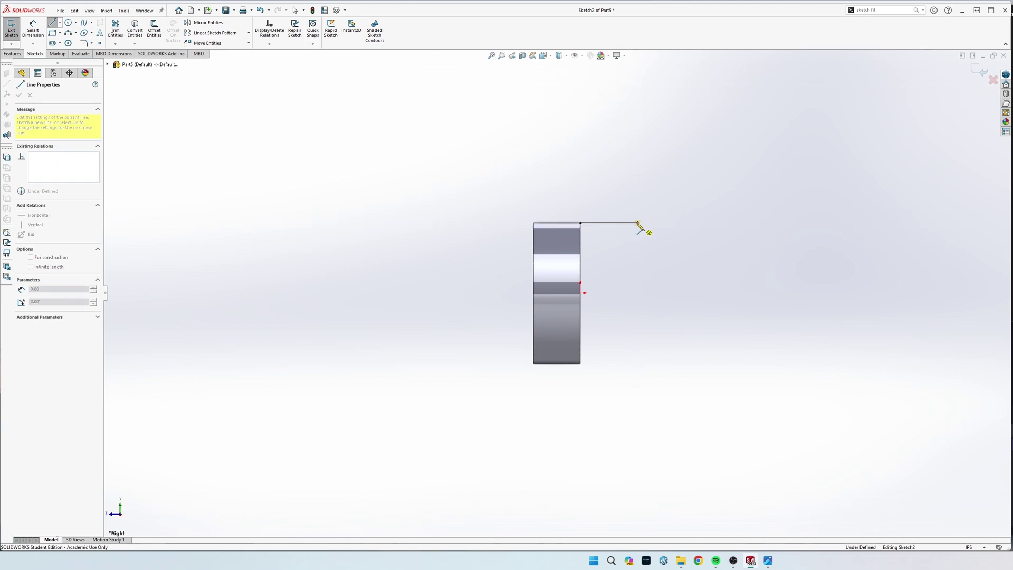
key(a)
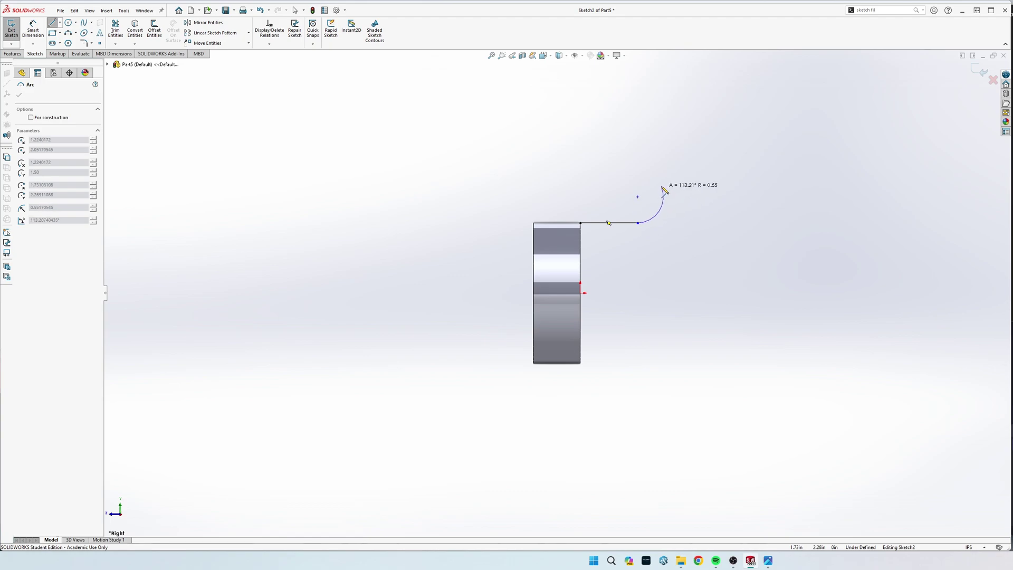
click(674, 180)
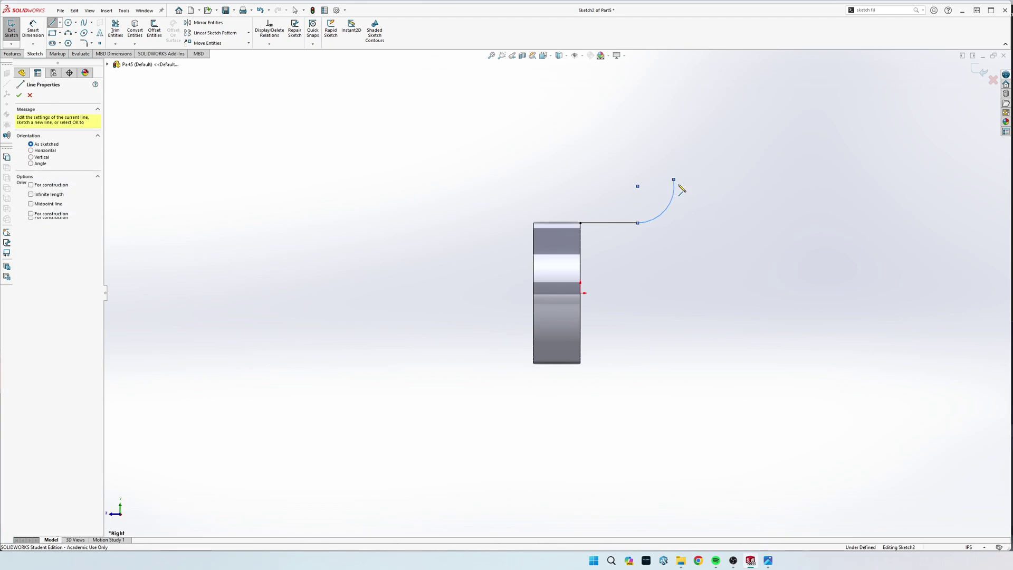
click(674, 81)
click(713, 81)
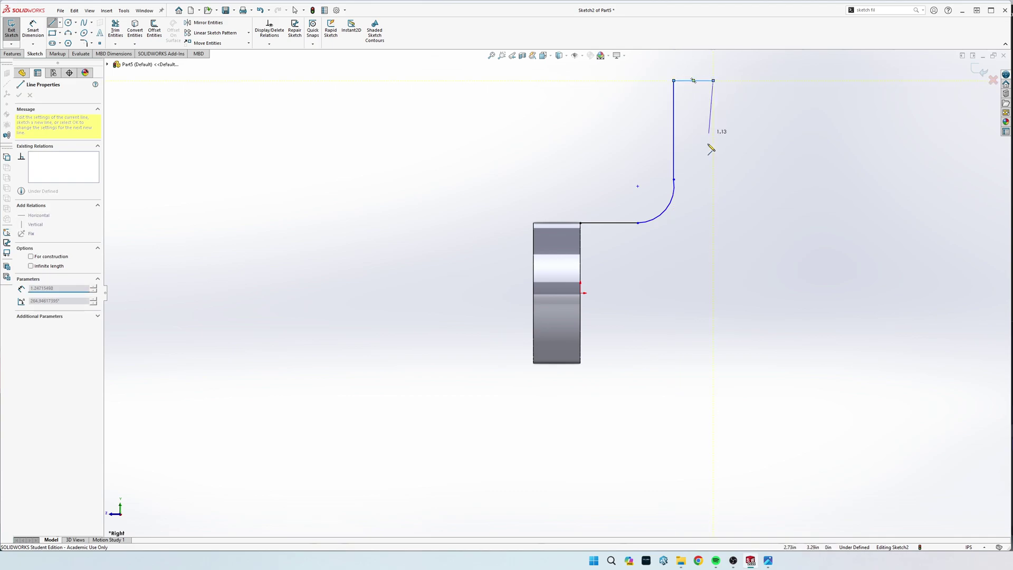
click(714, 179)
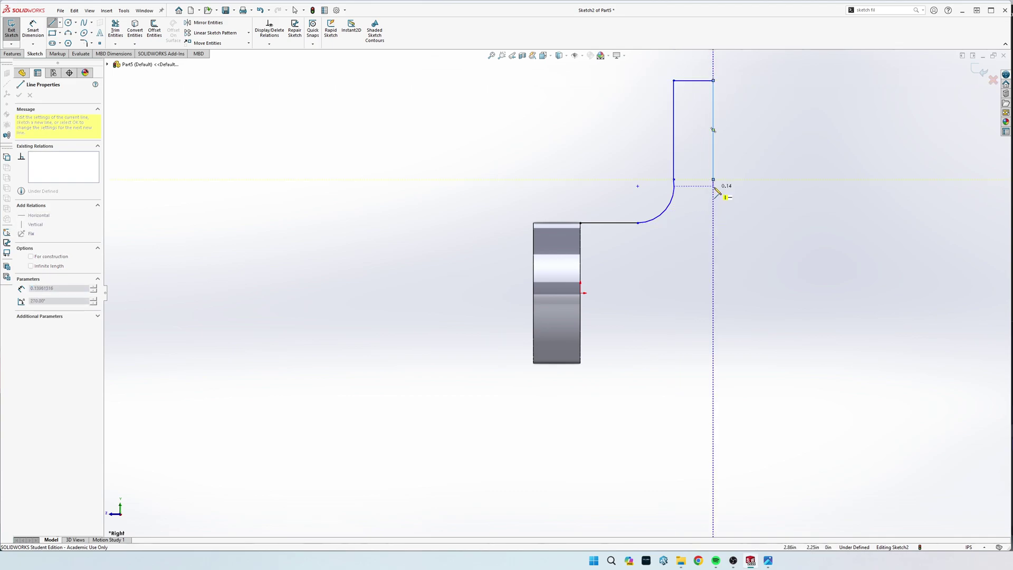
click(648, 244)
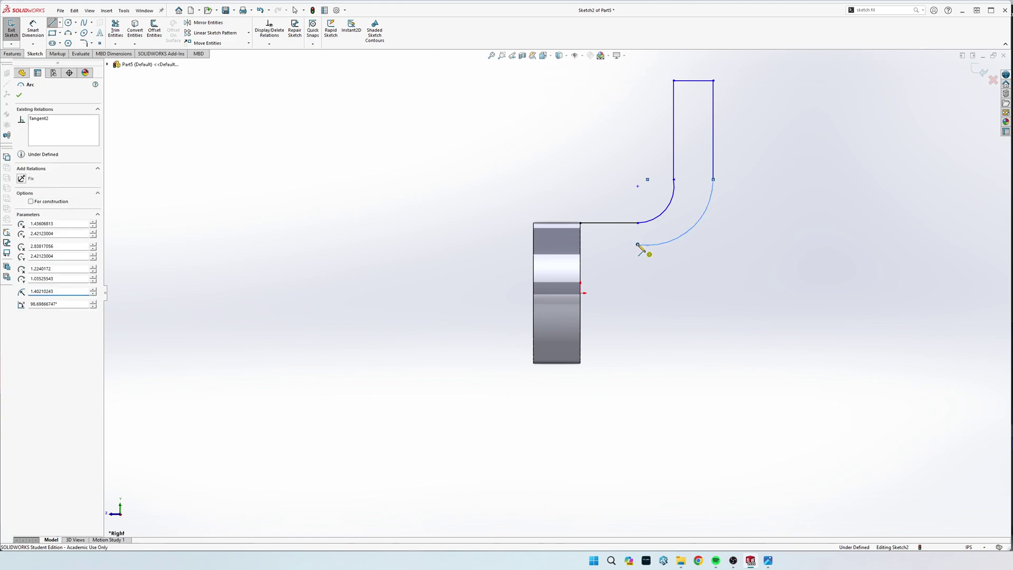
click(581, 245)
right_click(589, 161)
click(573, 139)
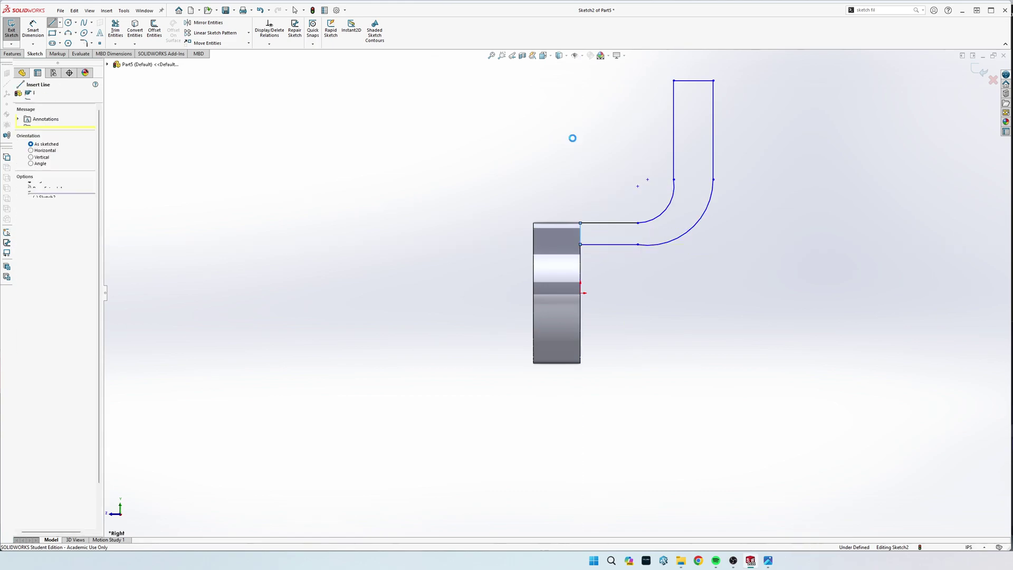
Step: Set the base gap to 1 in and make the upright's top line equal to it
key(s)
click(633, 197)
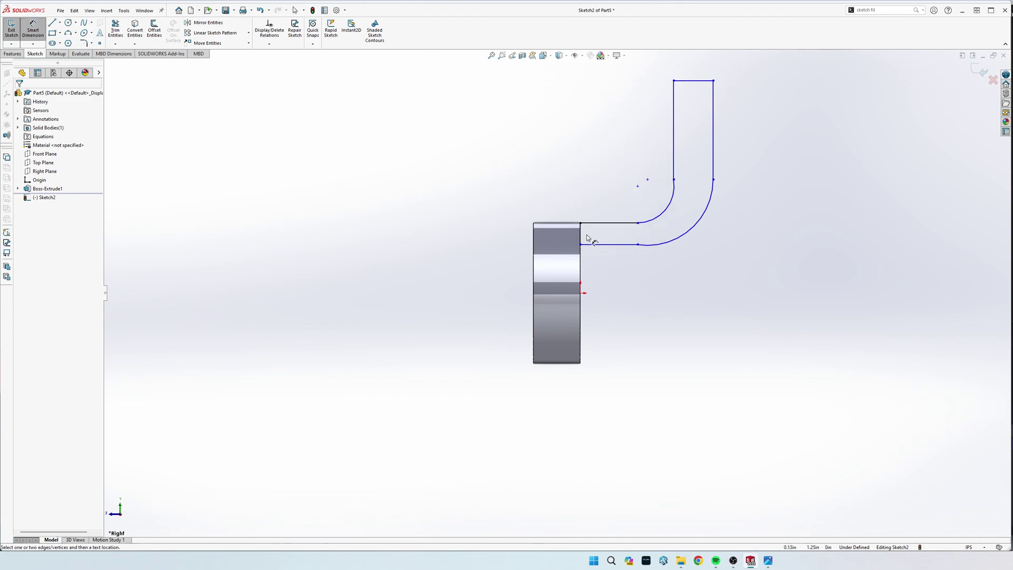
click(582, 234)
click(596, 236)
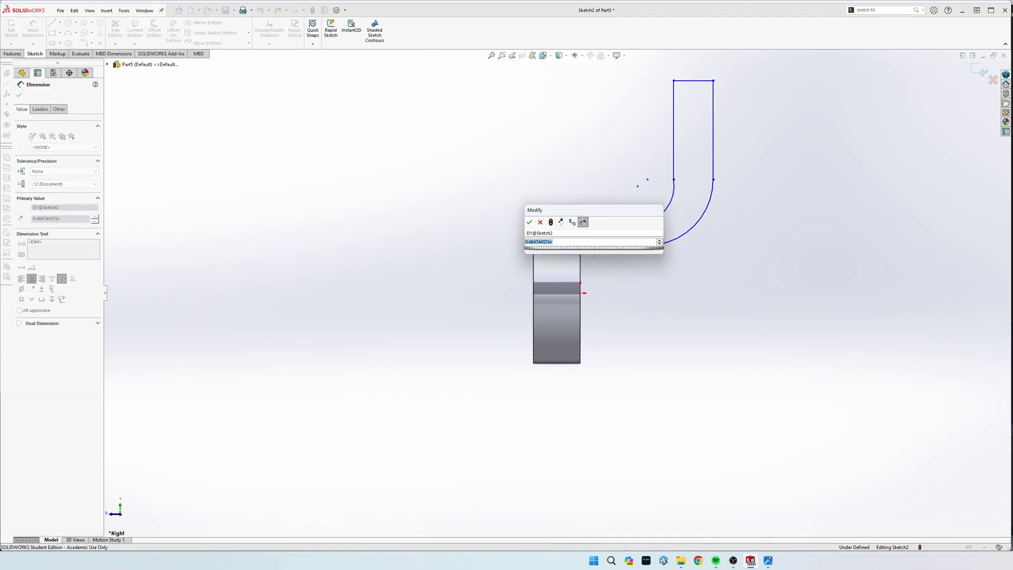
text(1)
key(Return)
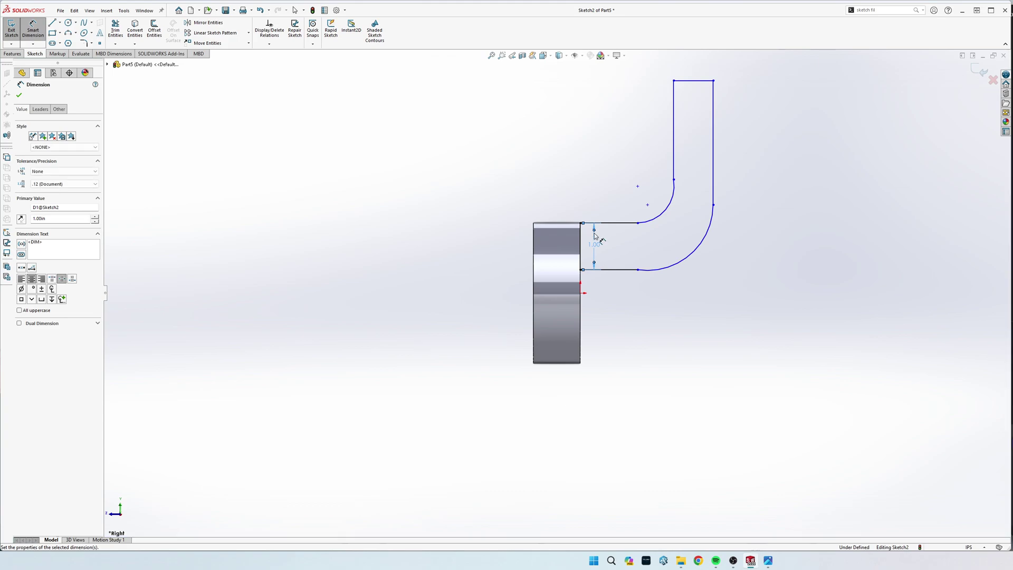
click(581, 248)
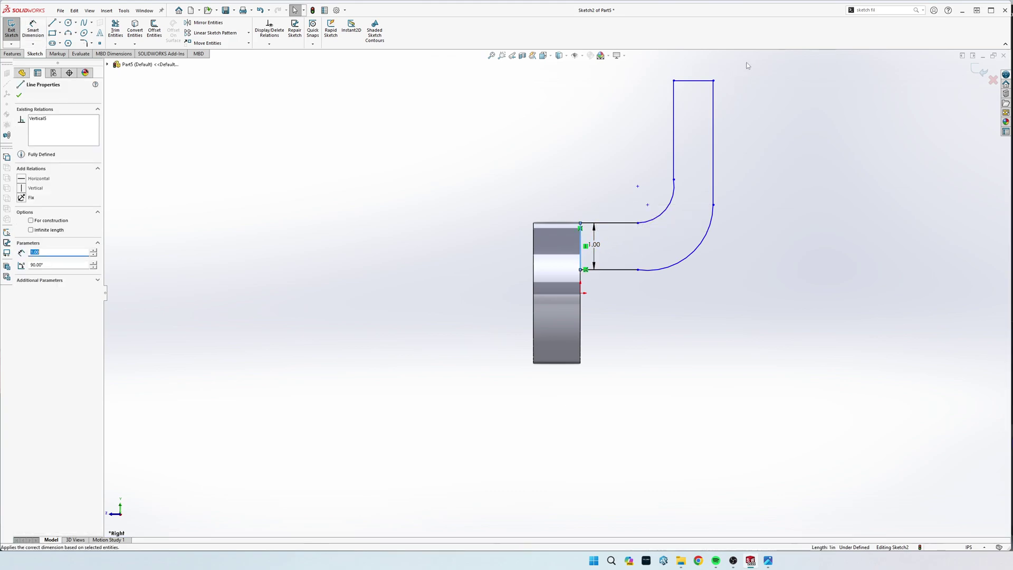
ctrl+click(694, 82)
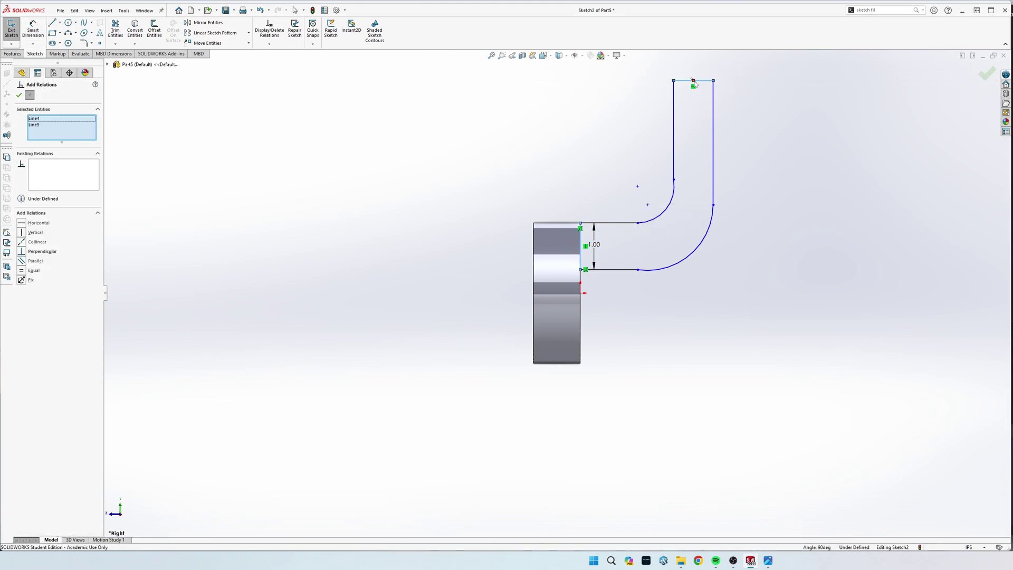
click(23, 281)
click(627, 214)
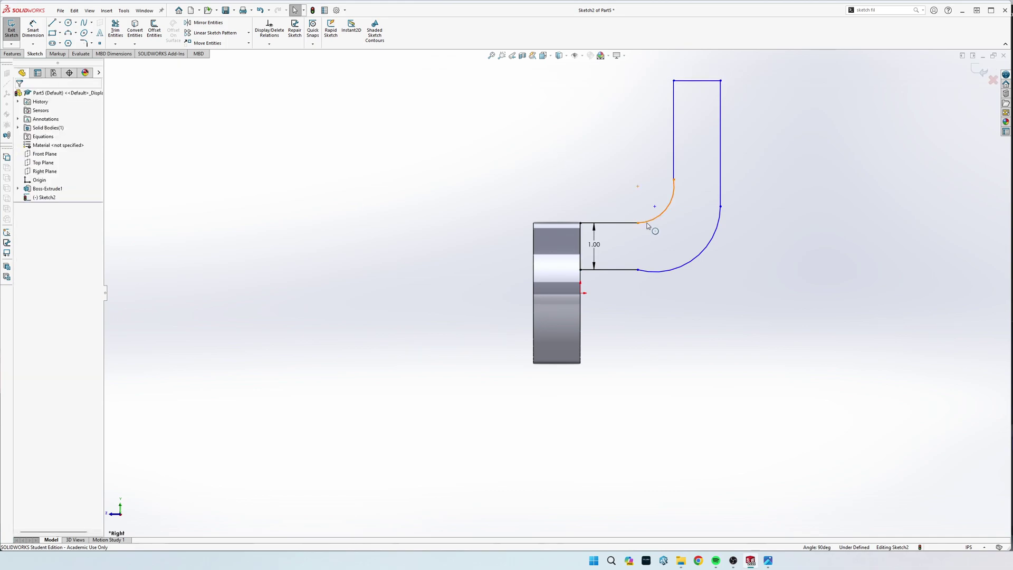
Step: Make the inner arc tangent to the vertical line and the outer arc tangent to the lower line
click(648, 225)
ctrl+click(614, 223)
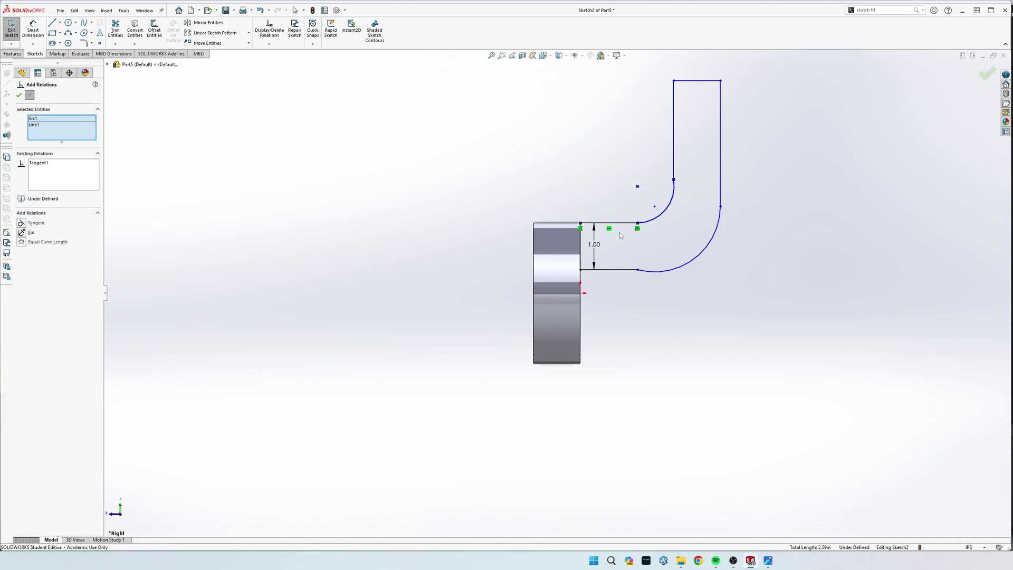
click(647, 185)
click(674, 193)
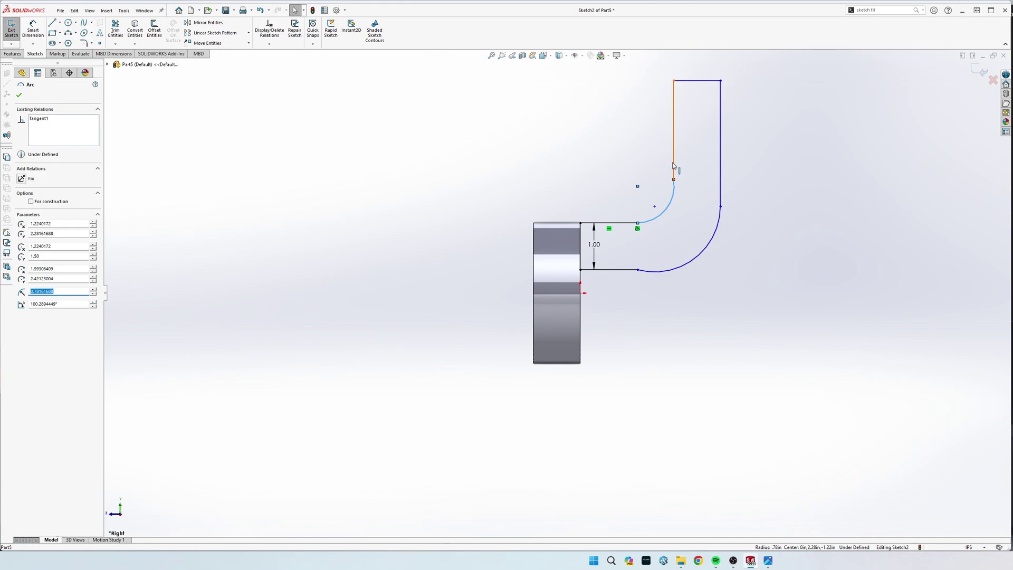
ctrl+click(674, 164)
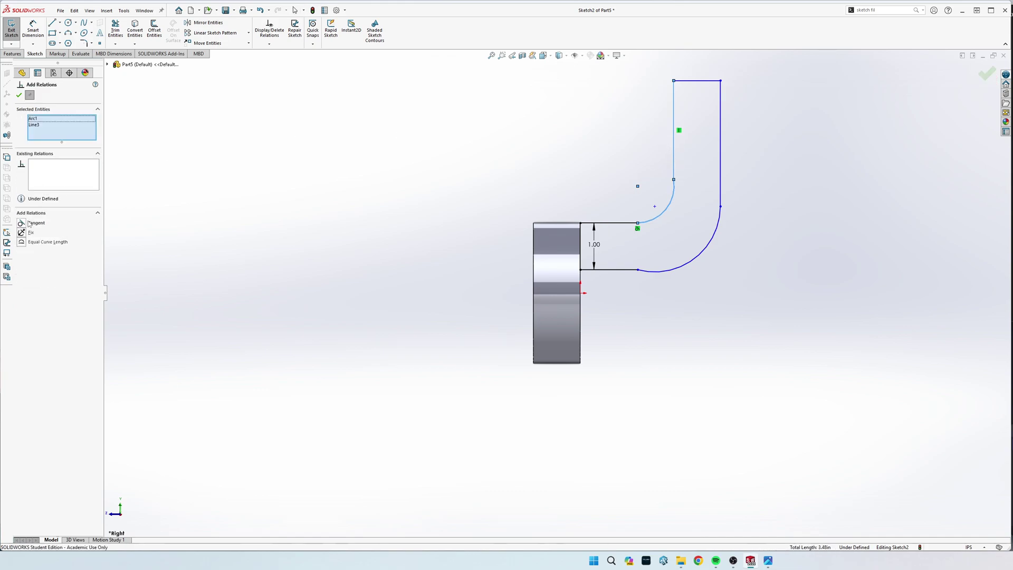
click(27, 223)
click(658, 273)
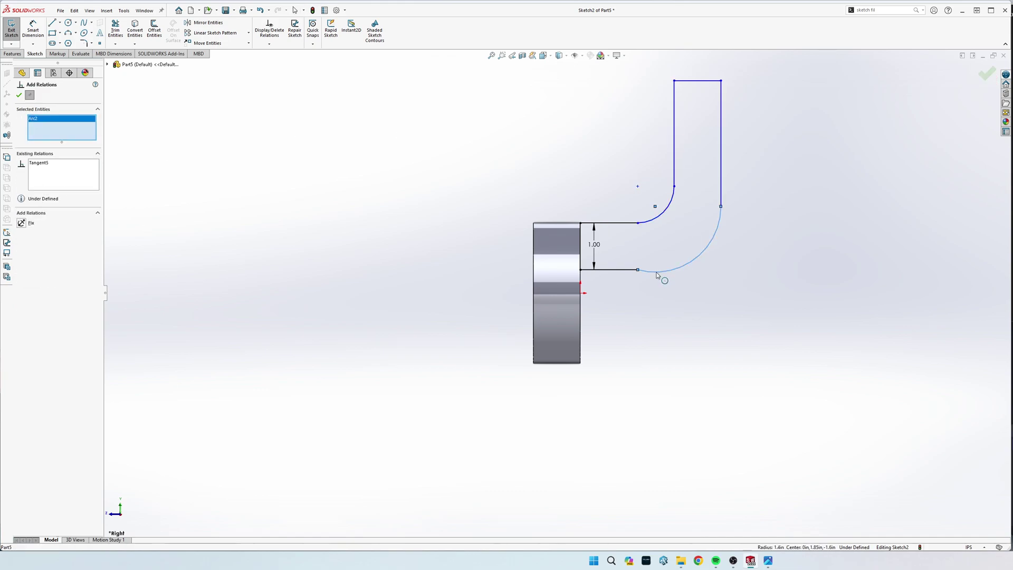
ctrl+click(629, 270)
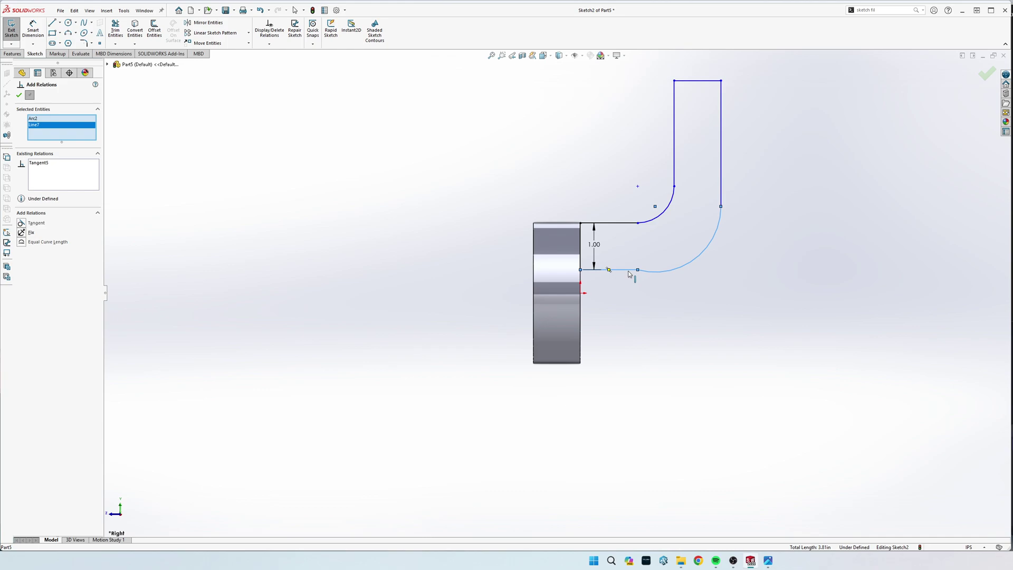
click(21, 224)
click(724, 226)
click(723, 212)
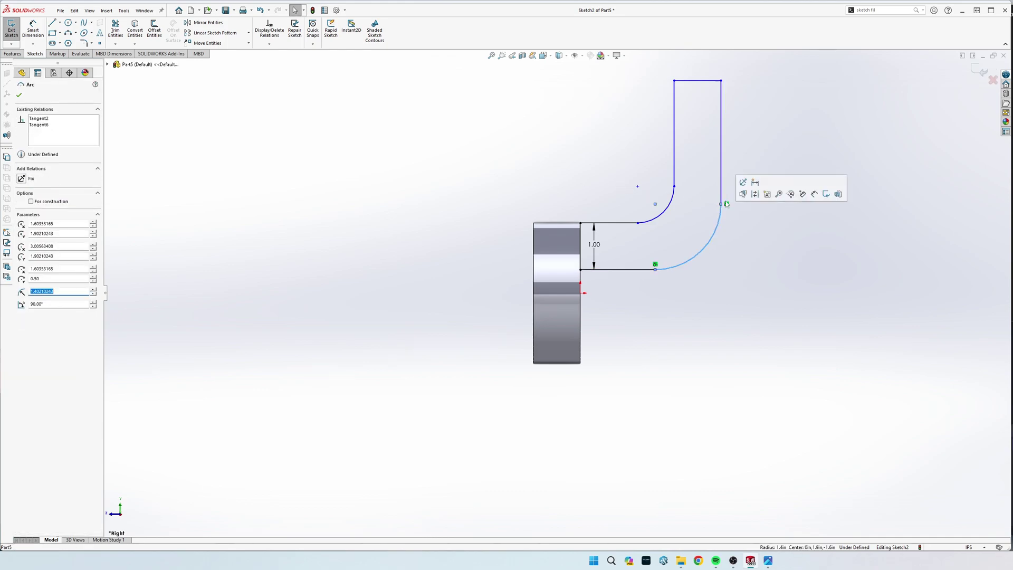
Step: Dimension the inner arc to R0.5 in and the outer arc to R1.5 in
key(s)
click(837, 265)
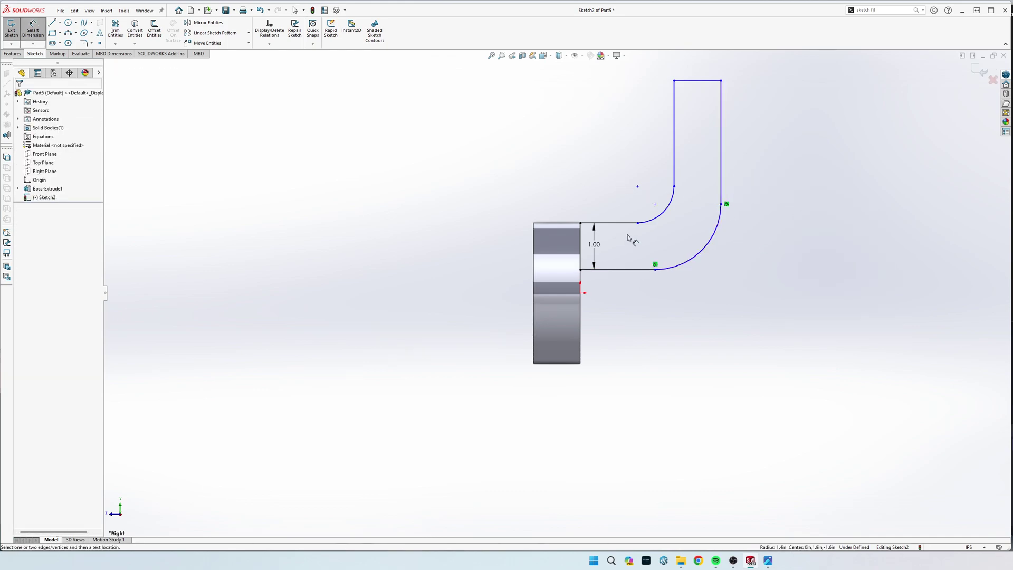
click(661, 217)
click(643, 201)
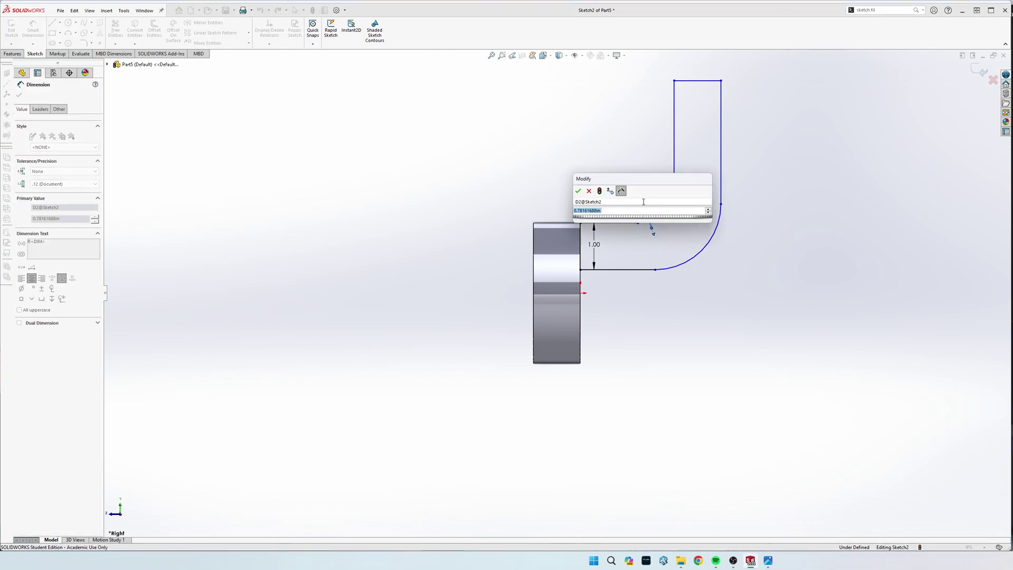
text(.5)
key(Return)
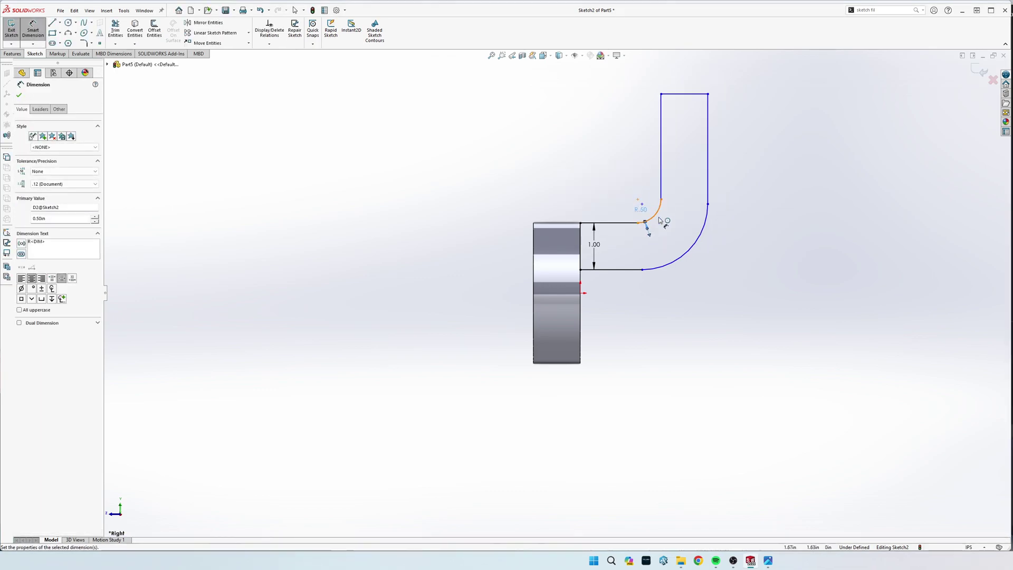
click(700, 251)
click(652, 213)
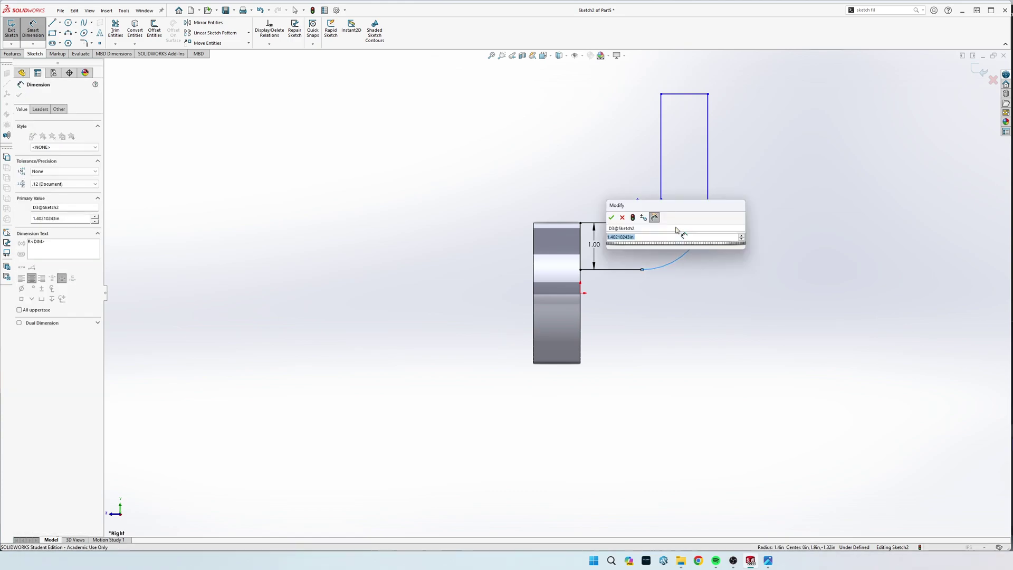
text(1.5)
key(Return)
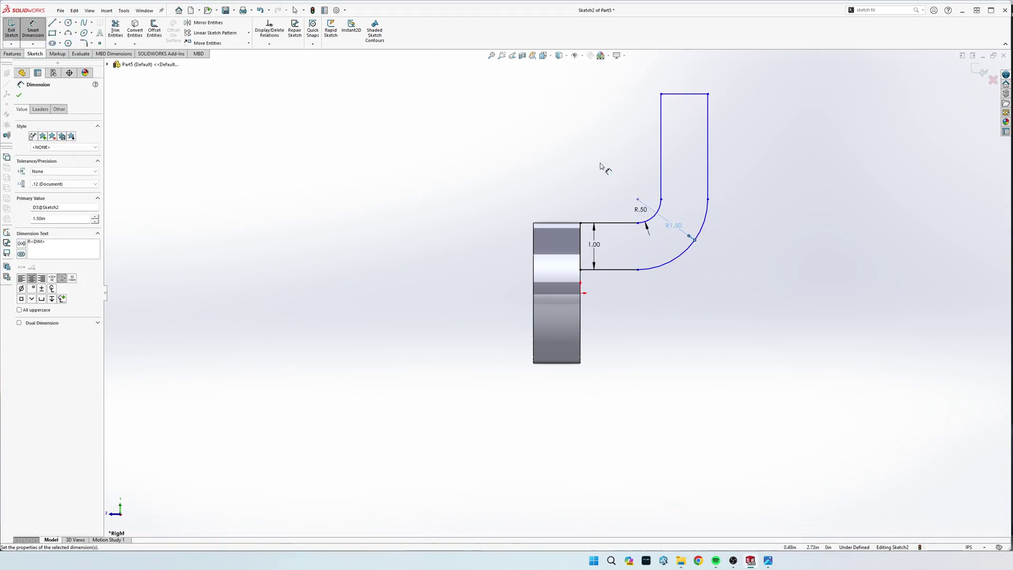
key(alt+Tab)
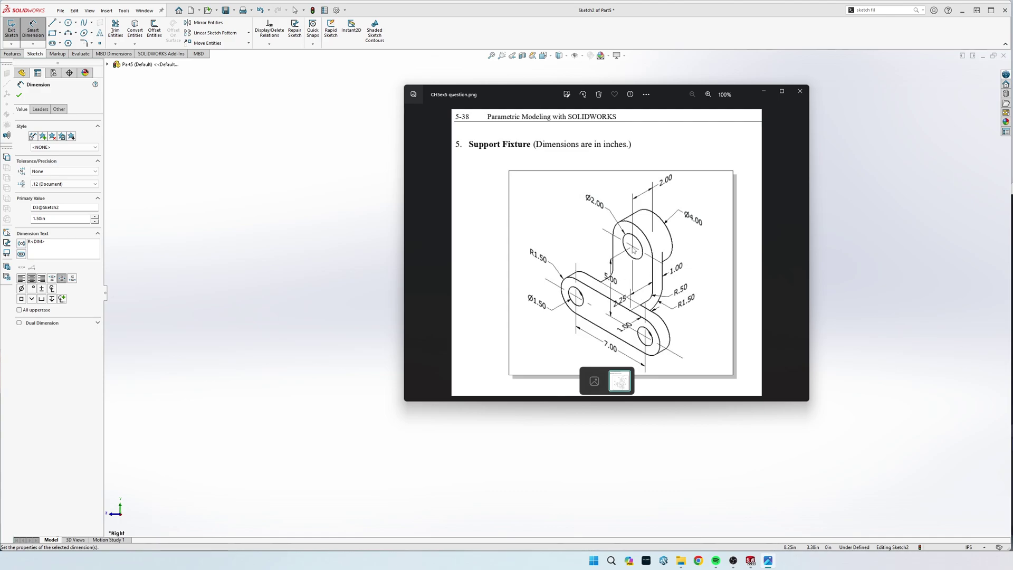
Step: Shift the Photos drawing aside to compare with the upright sketch, then return to SOLIDWORKS
mouse_move(537, 93)
mouse_down()
mouse_move(579, 102)
mouse_move(867, 87)
mouse_move(614, 81)
mouse_up()
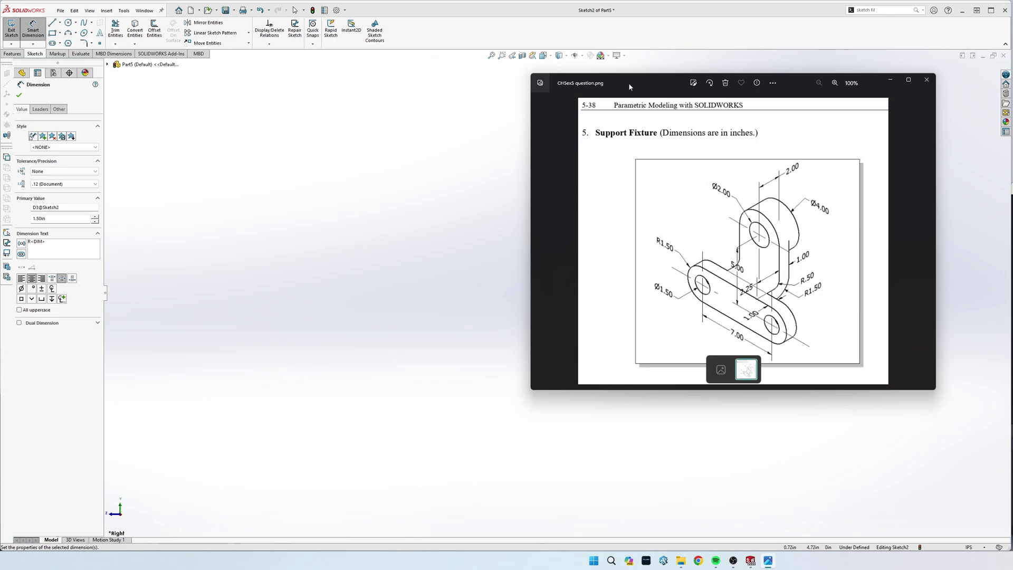
key(alt+Tab)
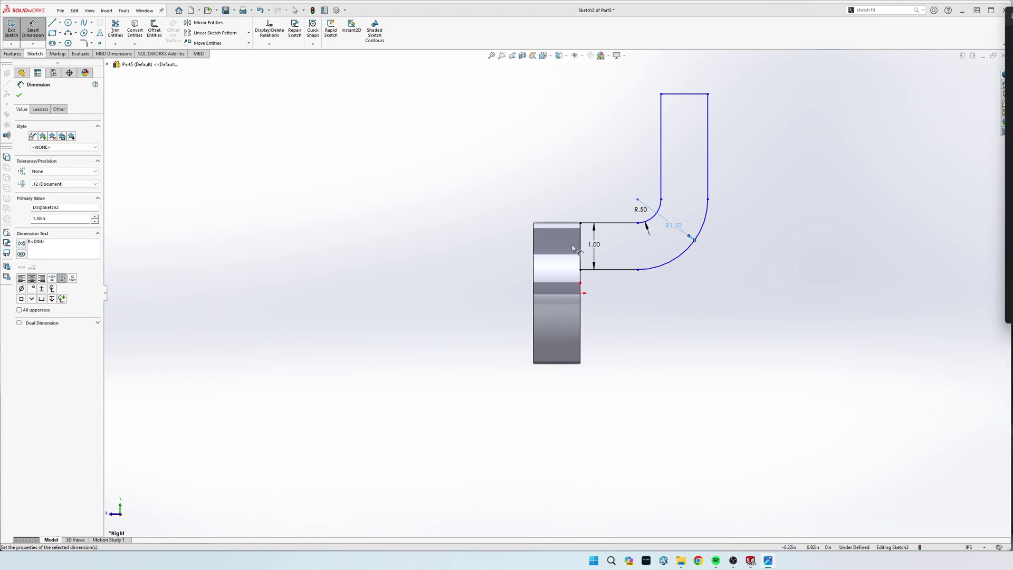
Step: Dimension the inner vertical line 2.25 in from the base's left edge and the top line 5 in above the origin
click(536, 235)
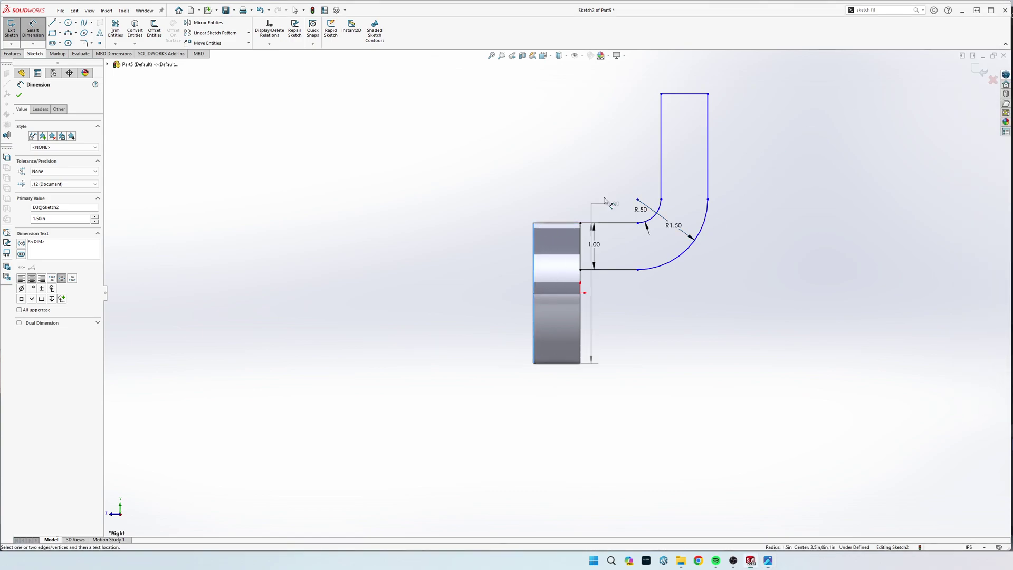
click(661, 169)
click(598, 182)
text(2.25)
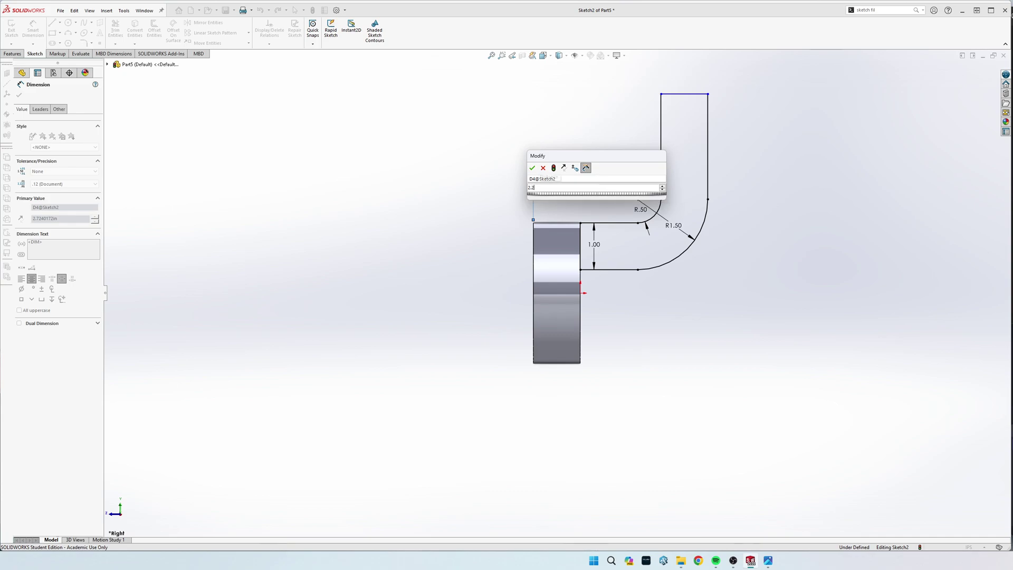
key(Return)
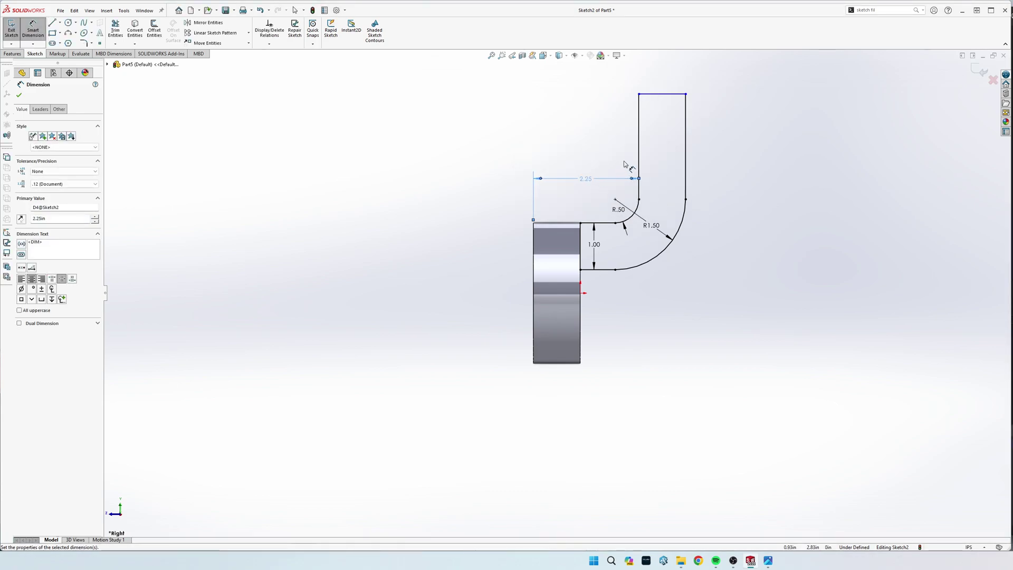
click(668, 94)
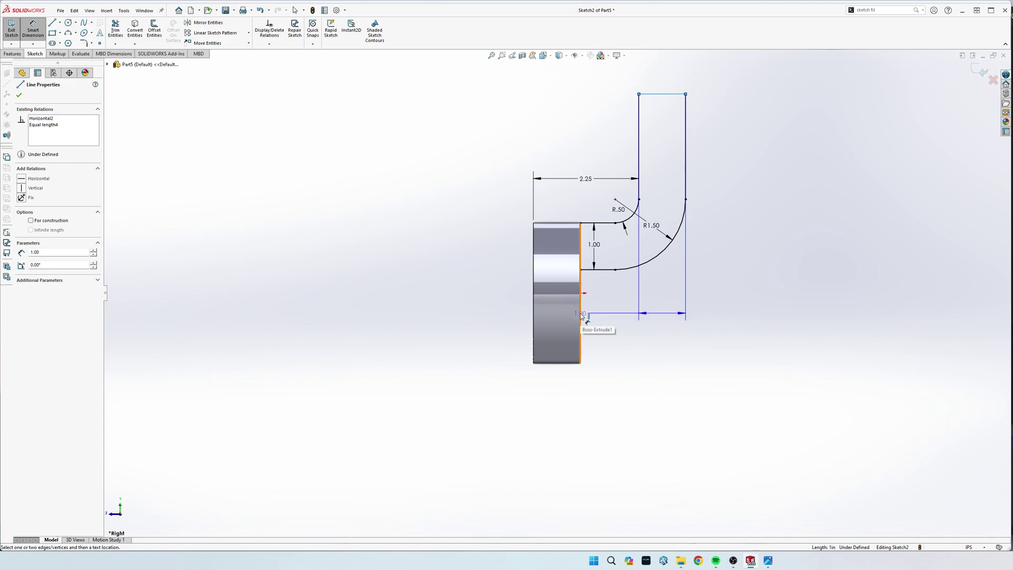
click(581, 294)
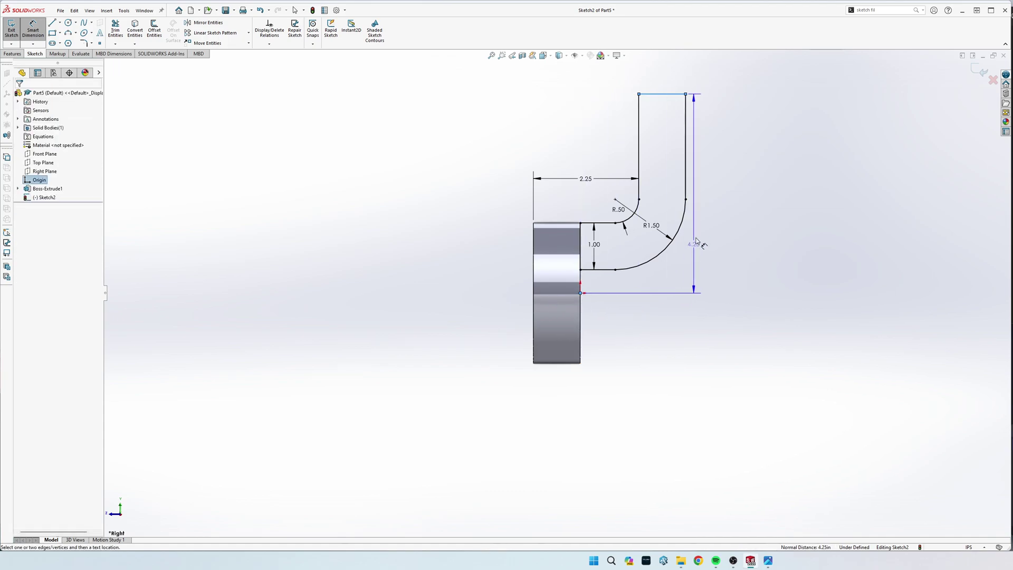
click(727, 200)
text(5.00in)
key(Return)
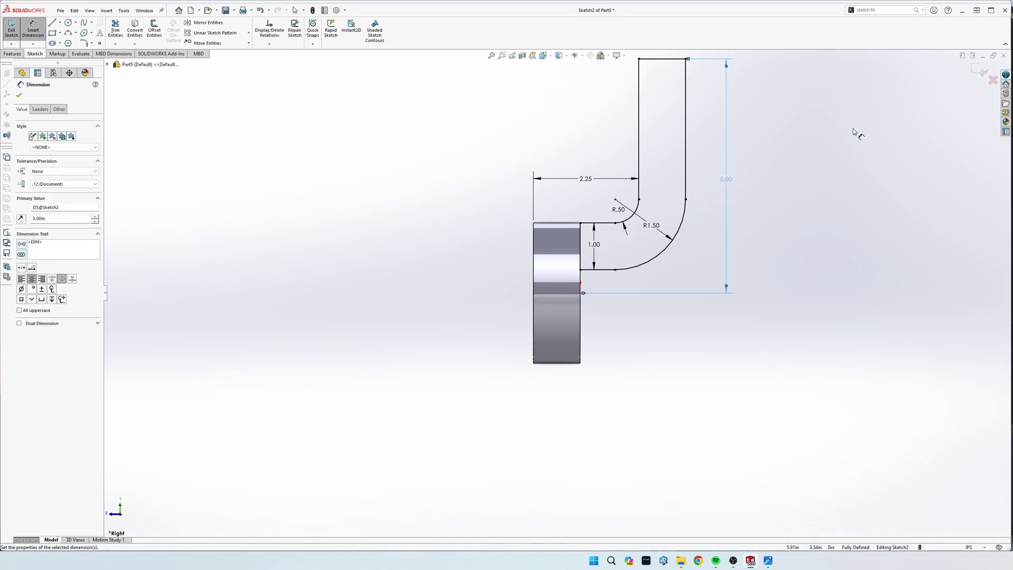
key(Escape)
Step: Extrude the L-shaped profile 4.00 in Mid Plane, then select the upright's front face
click(20, 53)
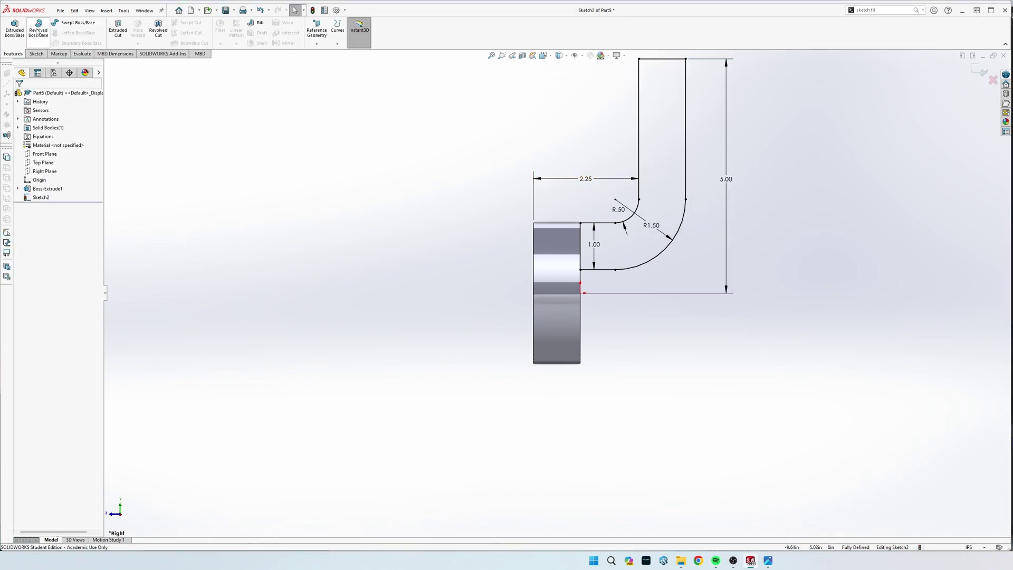
click(15, 29)
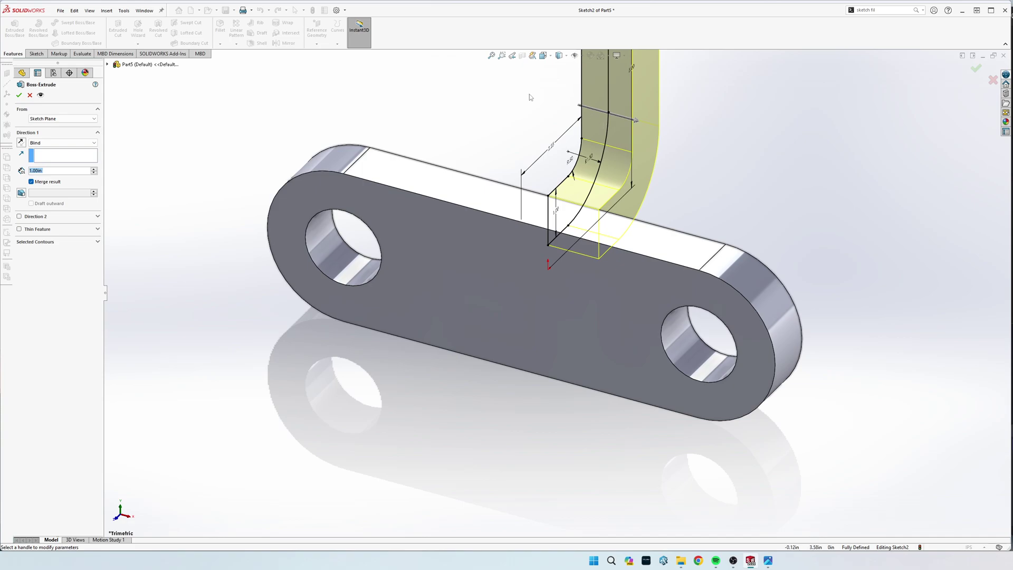
key(alt+Tab)
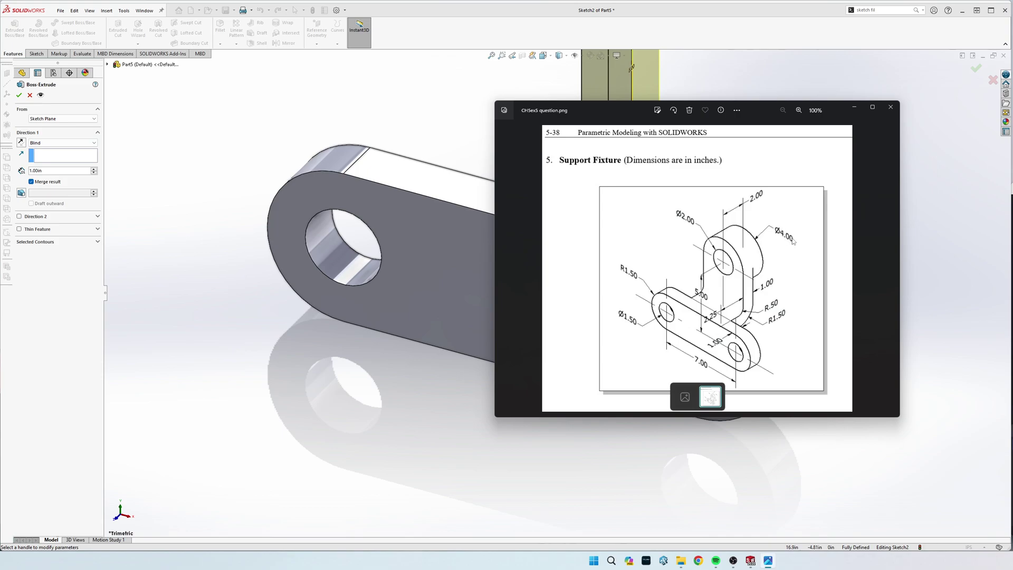
key(alt+Tab)
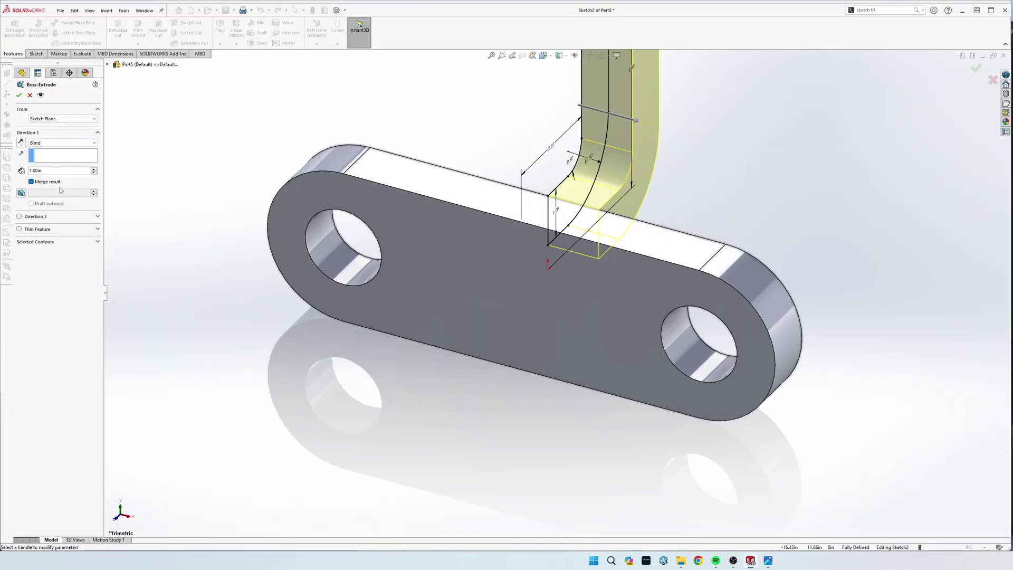
click(58, 171)
text(4)
key(Return)
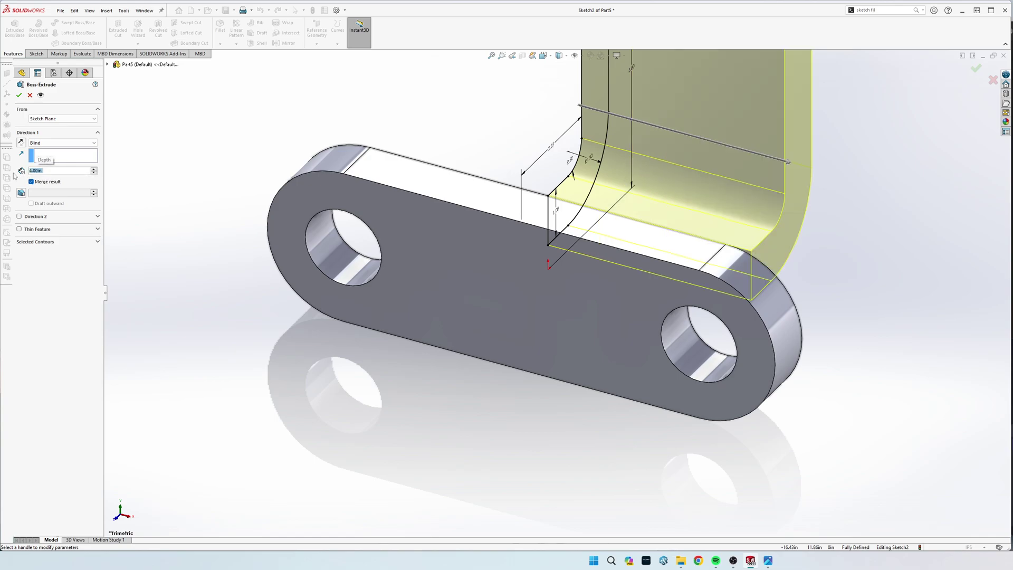
click(46, 148)
click(58, 181)
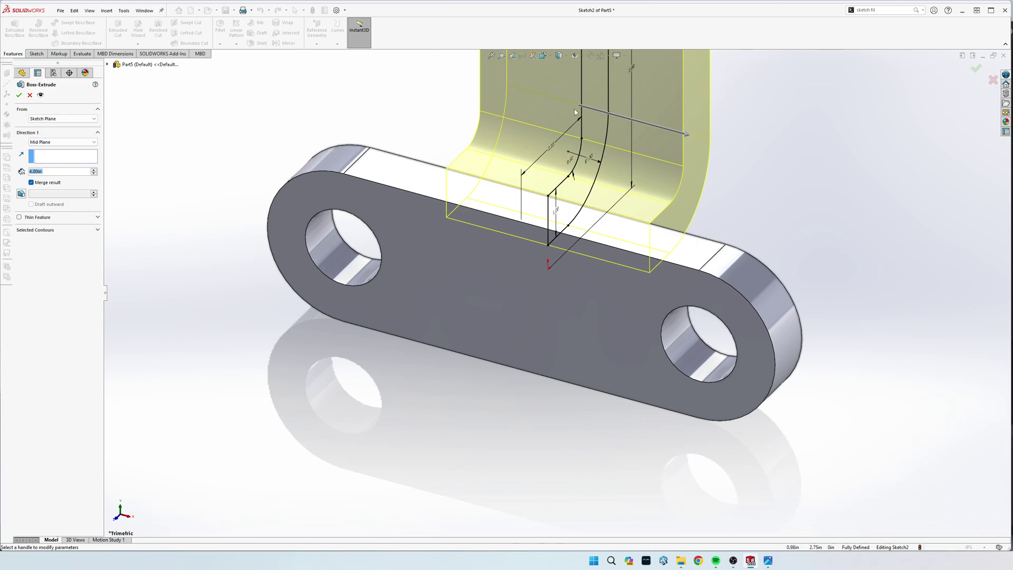
click(19, 95)
middle_drag(765, 145, 607, 190)
click(586, 203)
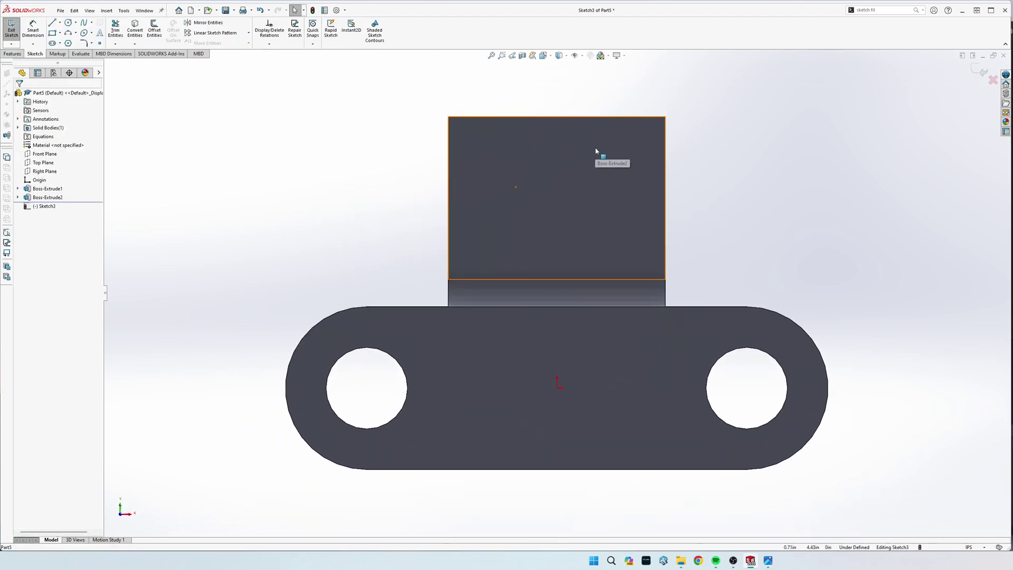
Step: Draw a circle centred on the midpoint of the upright's top edge
key(s)
click(369, 127)
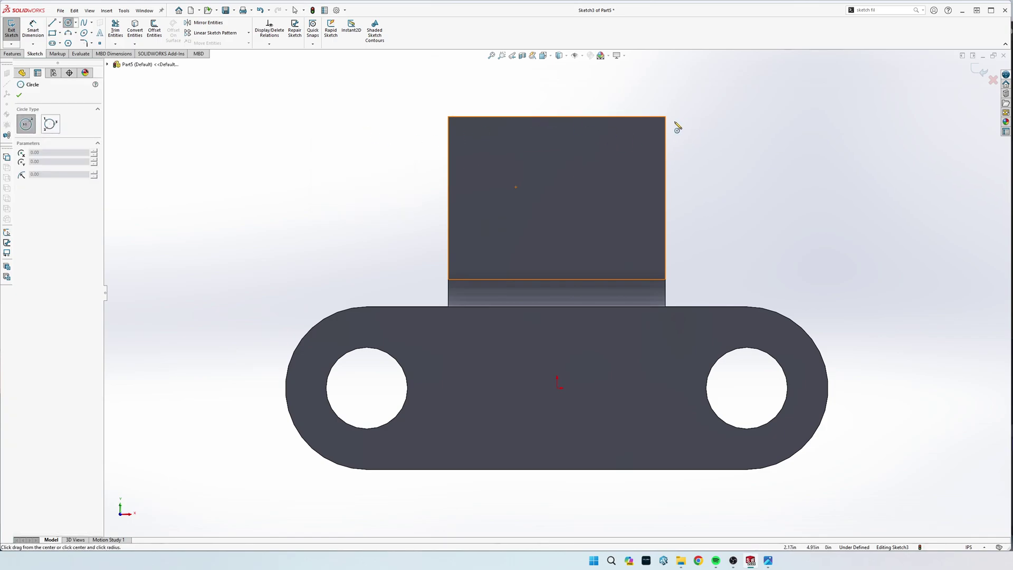
click(557, 116)
click(559, 165)
key(Escape)
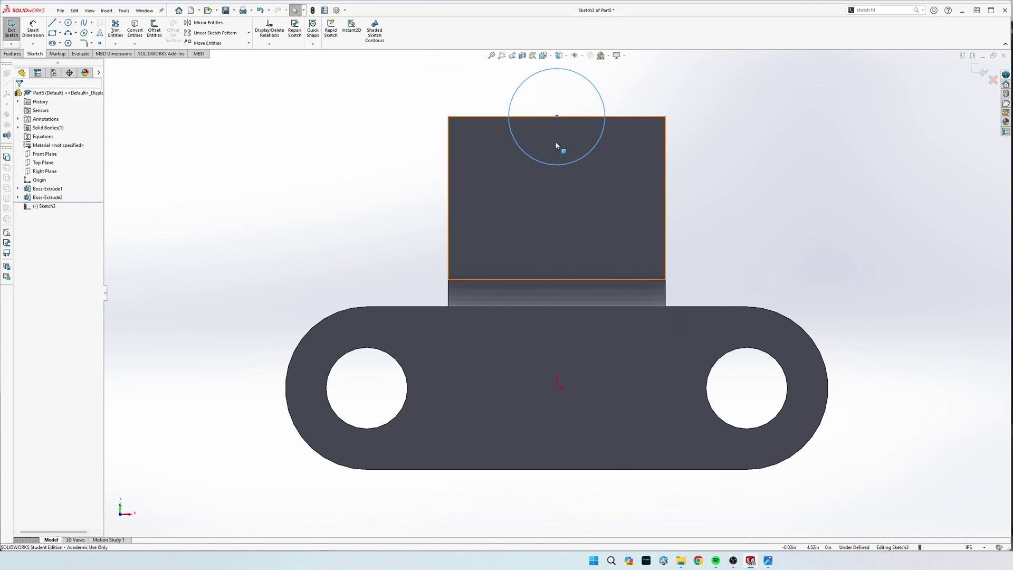
Step: Dimension the circle's diameter to 4 in
key(s)
right_drag(602, 183, 597, 153)
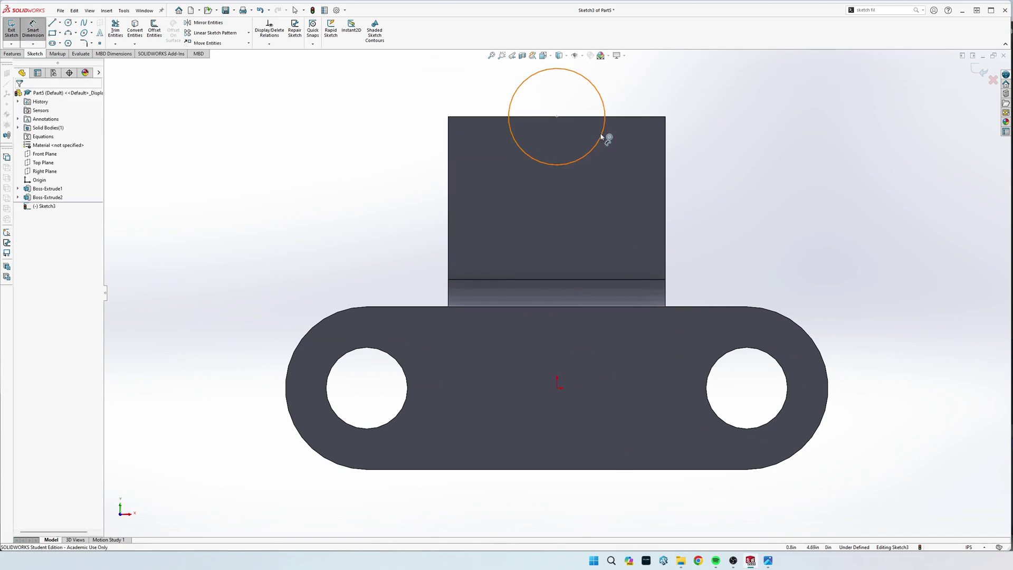
click(602, 135)
click(582, 133)
text(4)
key(Return)
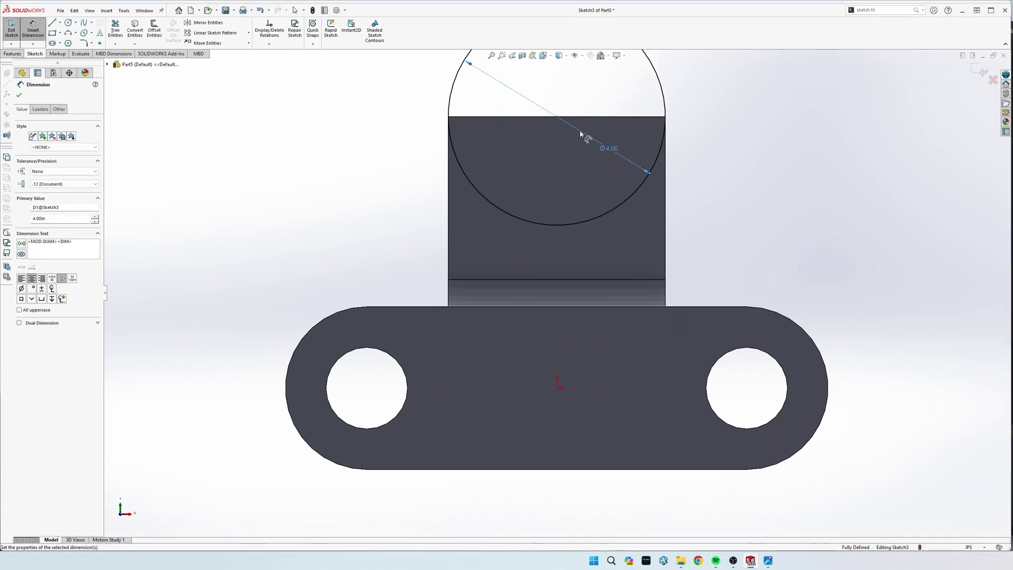
key(Escape)
click(12, 53)
click(15, 29)
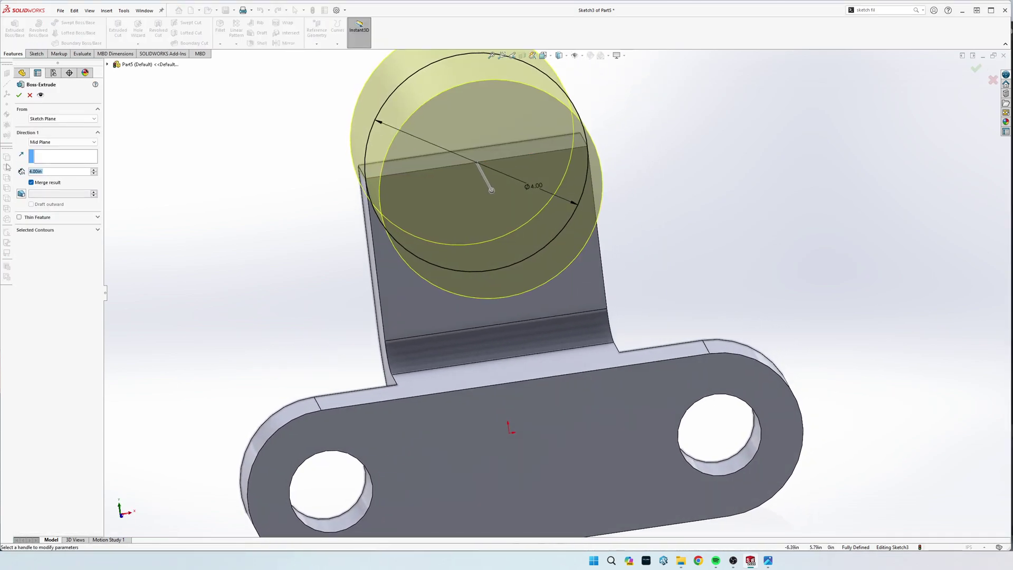
Step: Set the boss extrusion to Blind at 2 in depth, reversed to the other side
text(2)
key(Return)
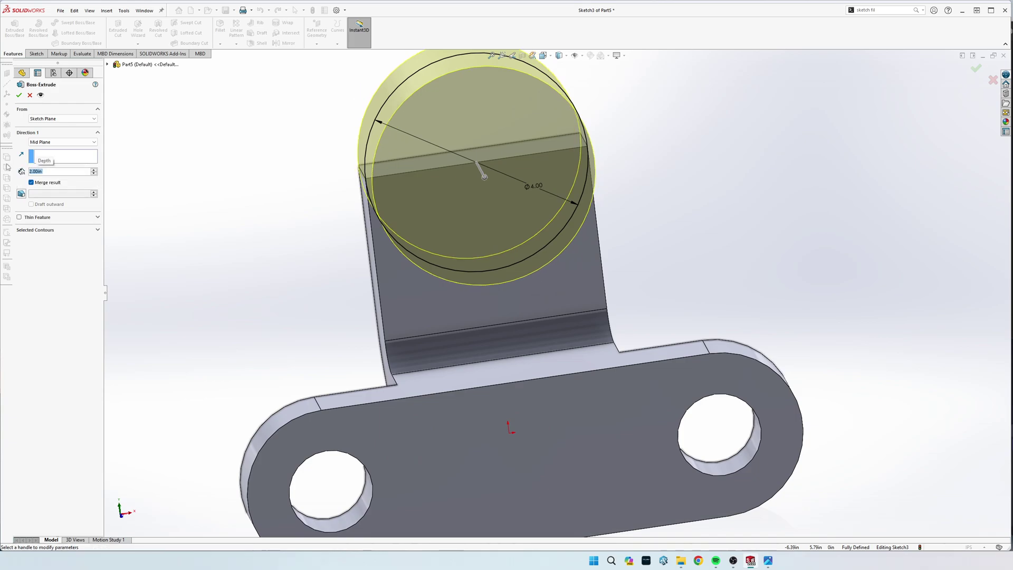
click(59, 142)
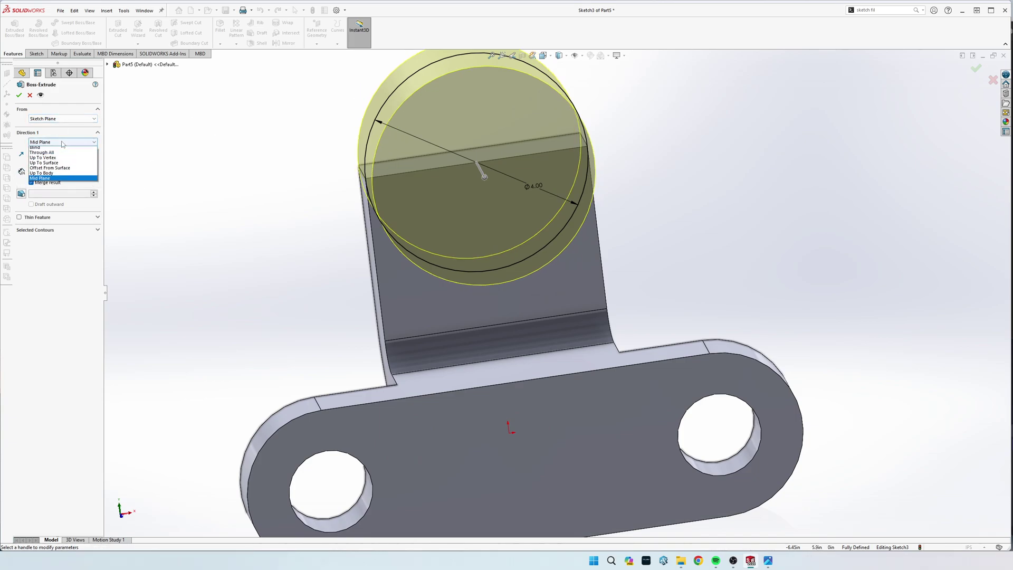
click(58, 150)
middle_drag(277, 140, 441, 189)
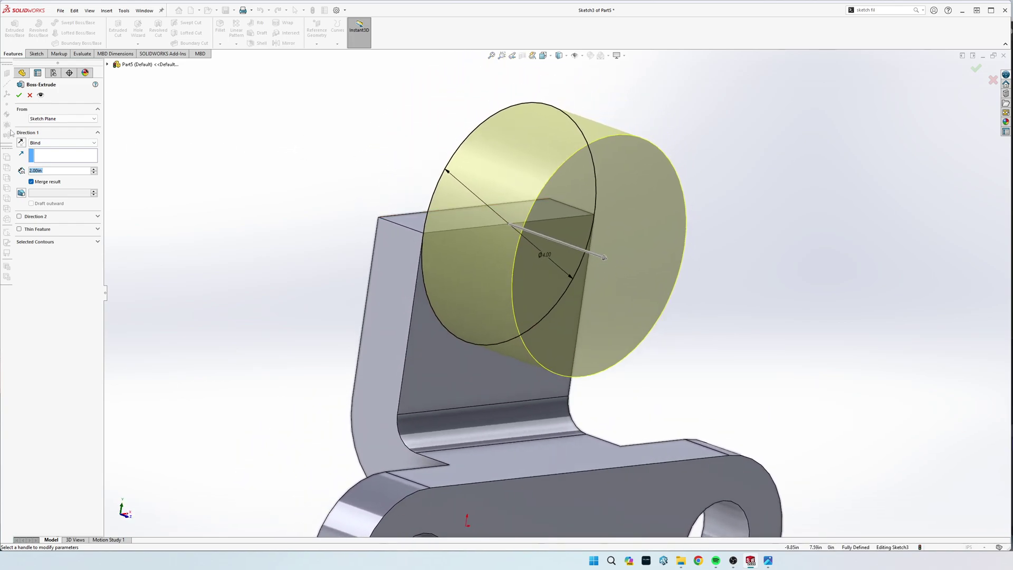
click(24, 143)
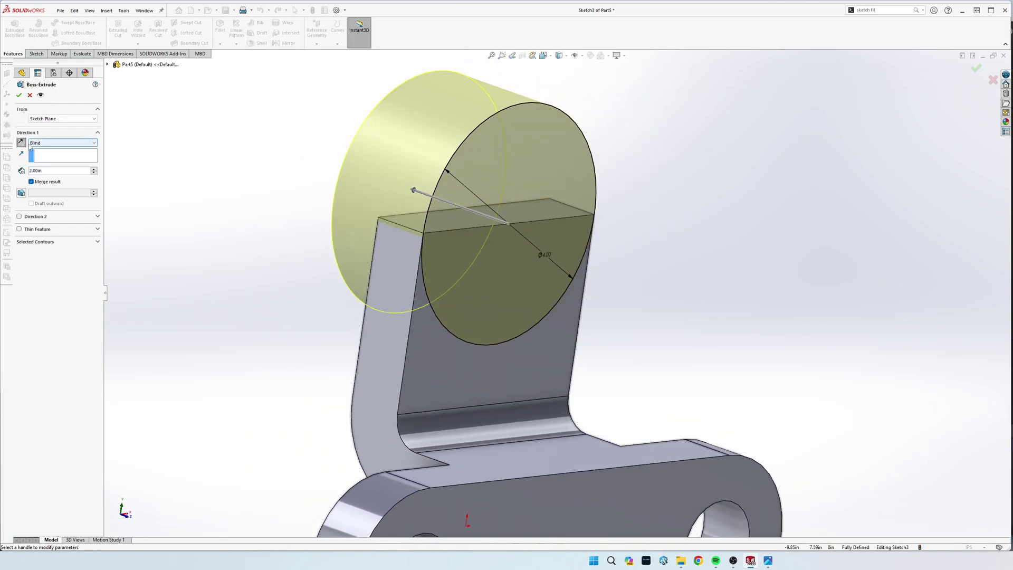
Step: Accept the 2 in boss and start a sketch on its front face
click(19, 95)
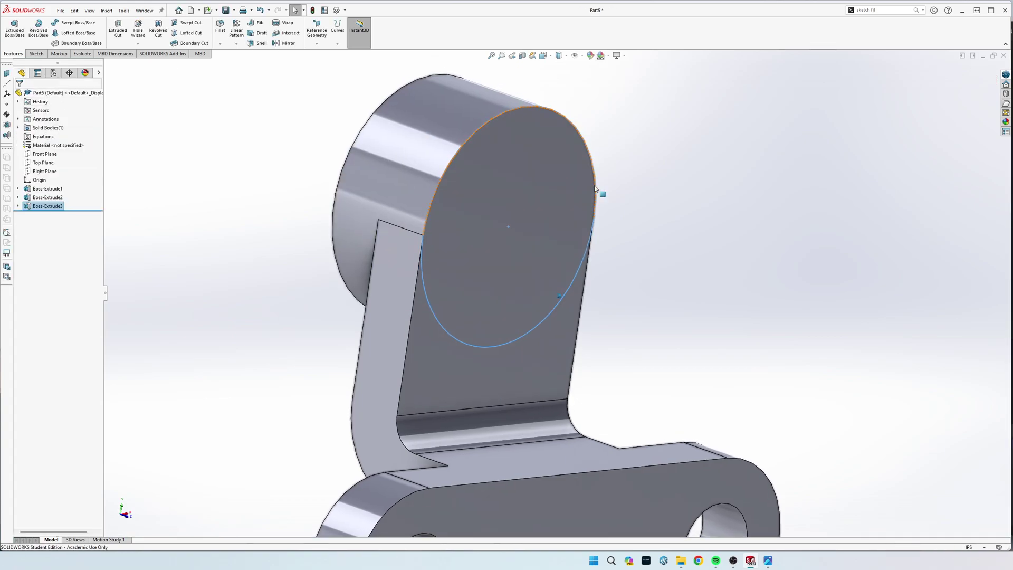
scroll(640, 223, down, 2)
scroll(640, 222, down, 1)
key(Escape)
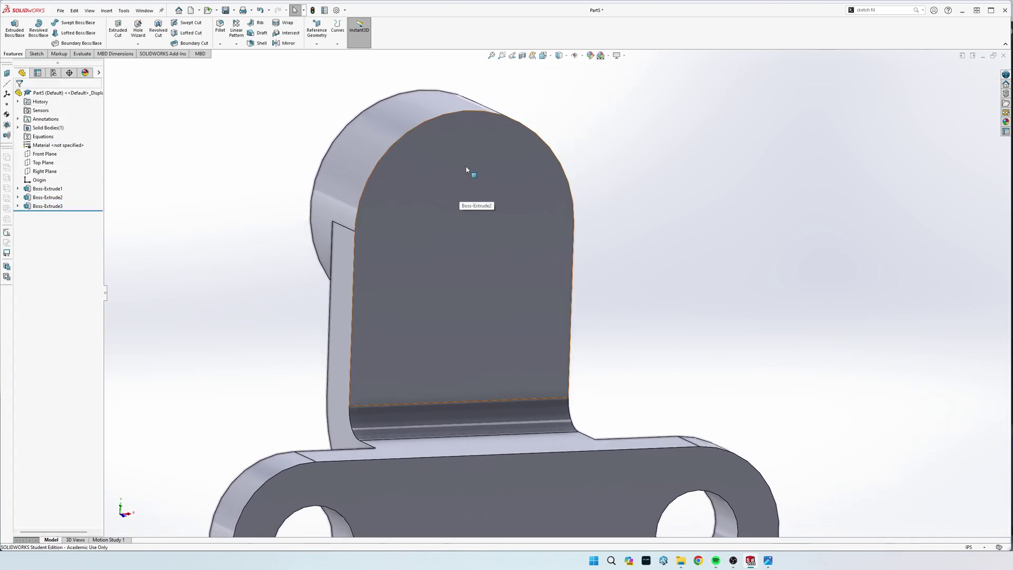
click(466, 169)
click(477, 190)
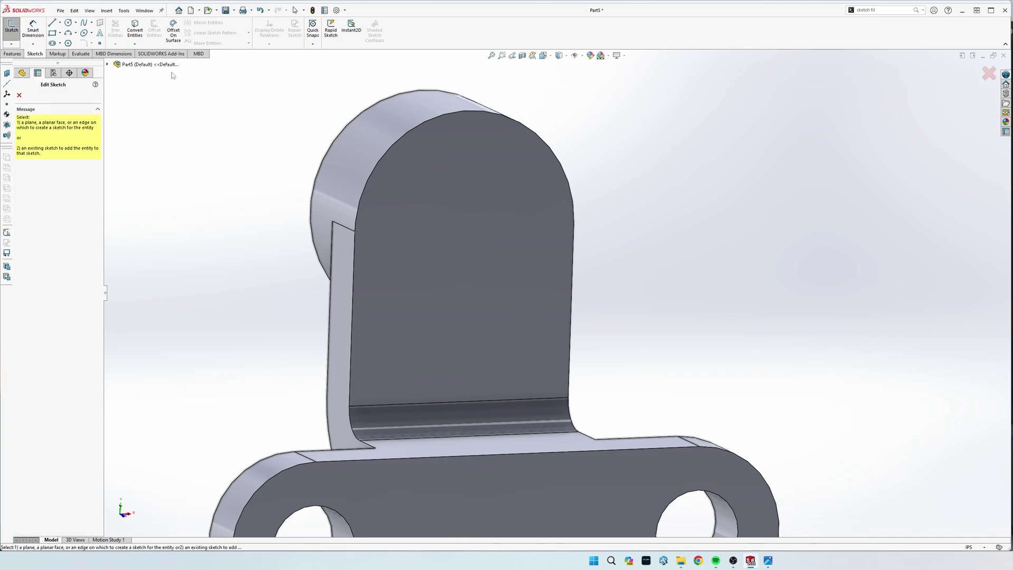
Step: Draw a circle concentric with the boss's rounded top
key(s)
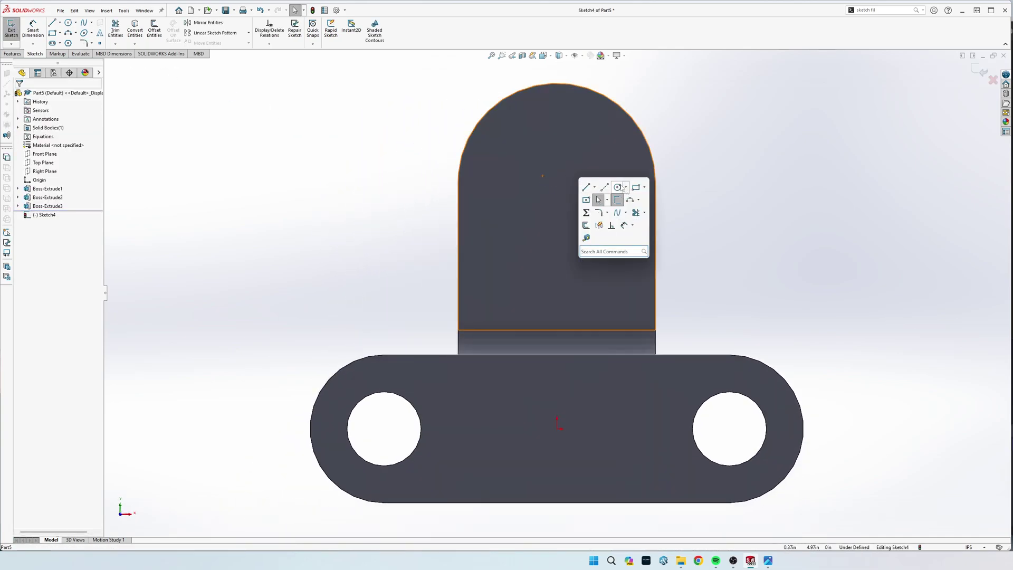
click(620, 189)
click(542, 176)
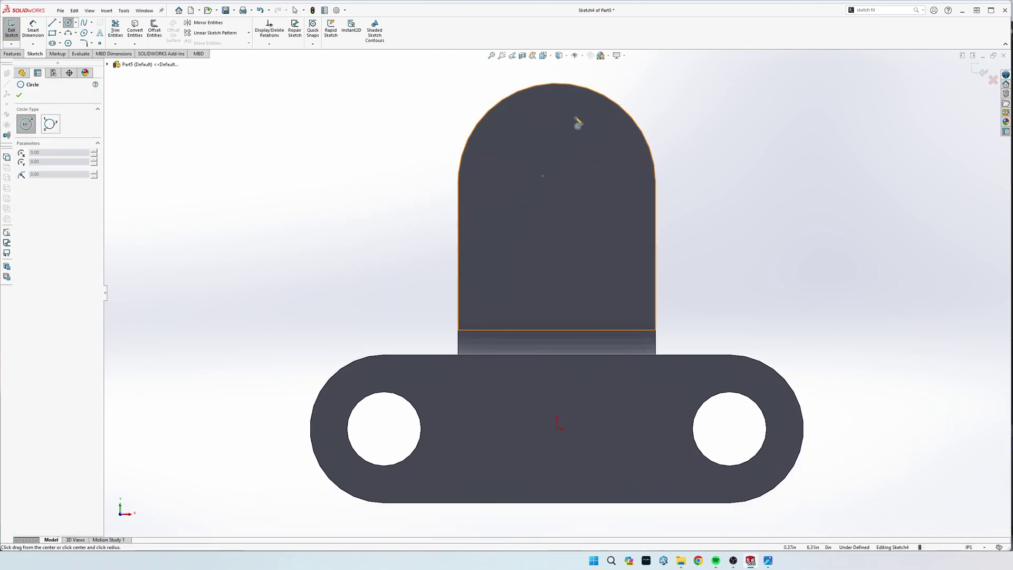
click(557, 181)
click(562, 226)
key(Escape)
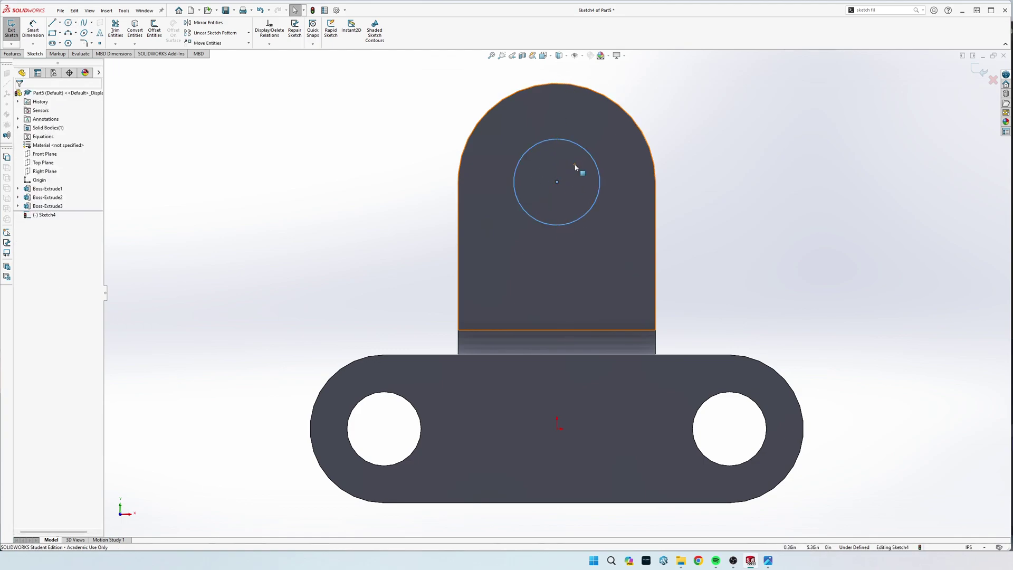
Step: Dimension the circle's diameter to 2 in
key(s)
click(621, 213)
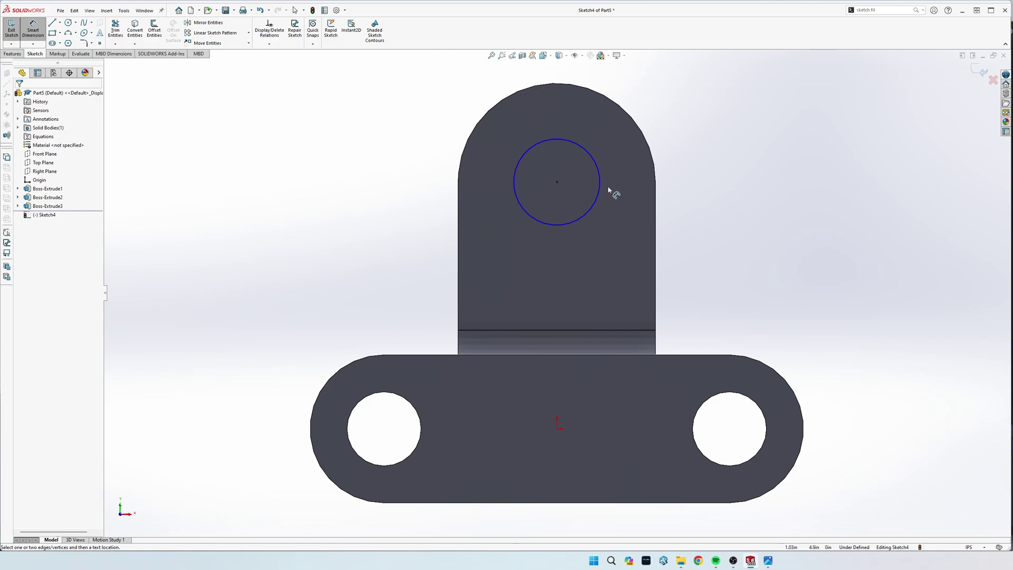
click(559, 140)
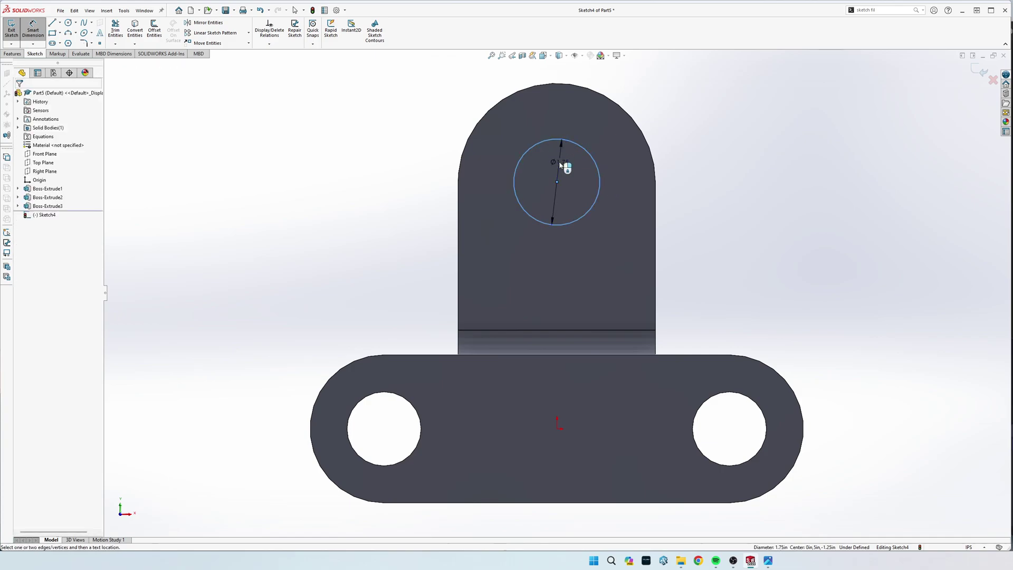
click(559, 161)
text(2)
key(Return)
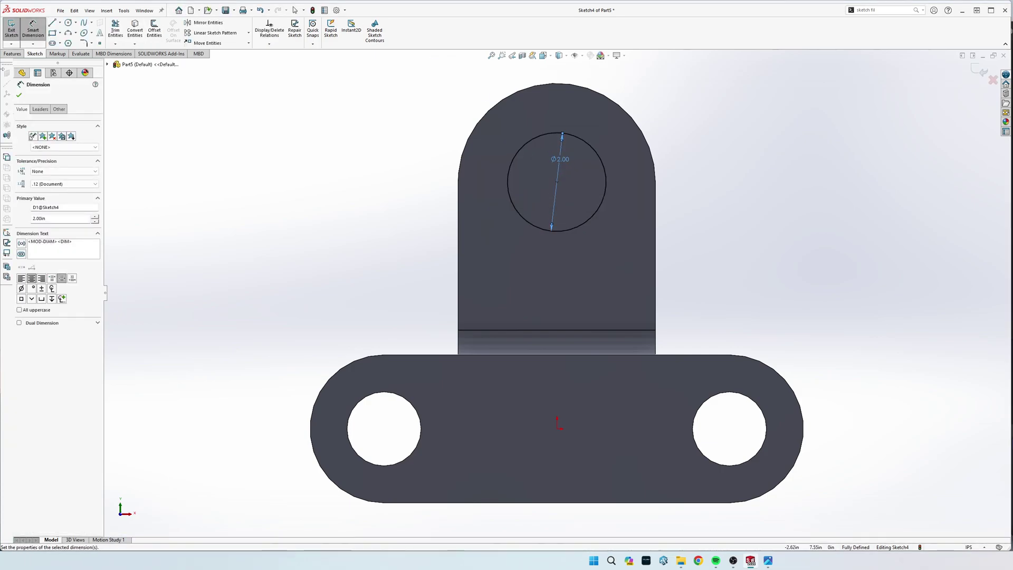
click(7, 54)
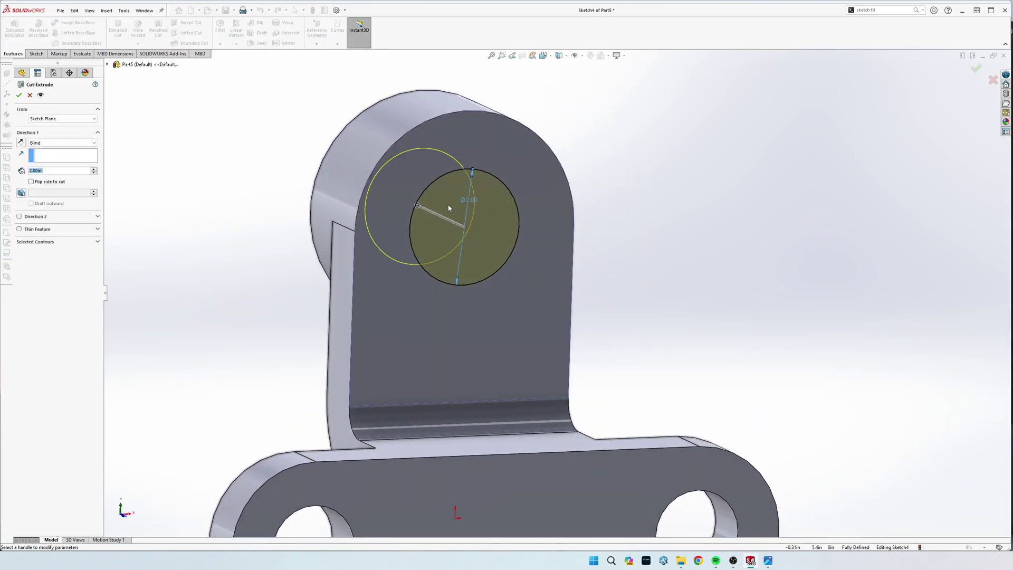
Step: Cut the 2 in circle Through All to bore the hole through the boss
click(42, 143)
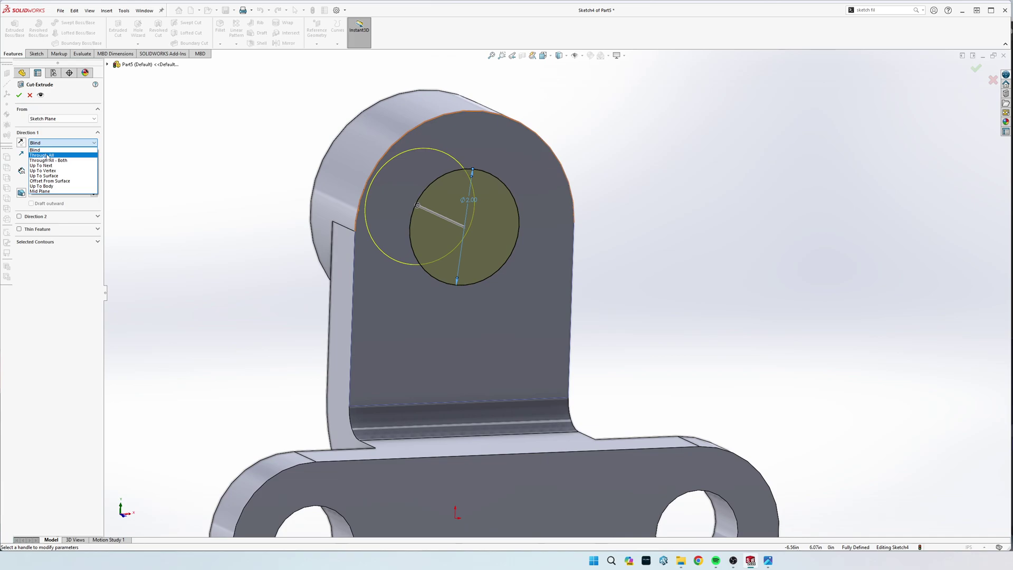
click(43, 156)
click(19, 95)
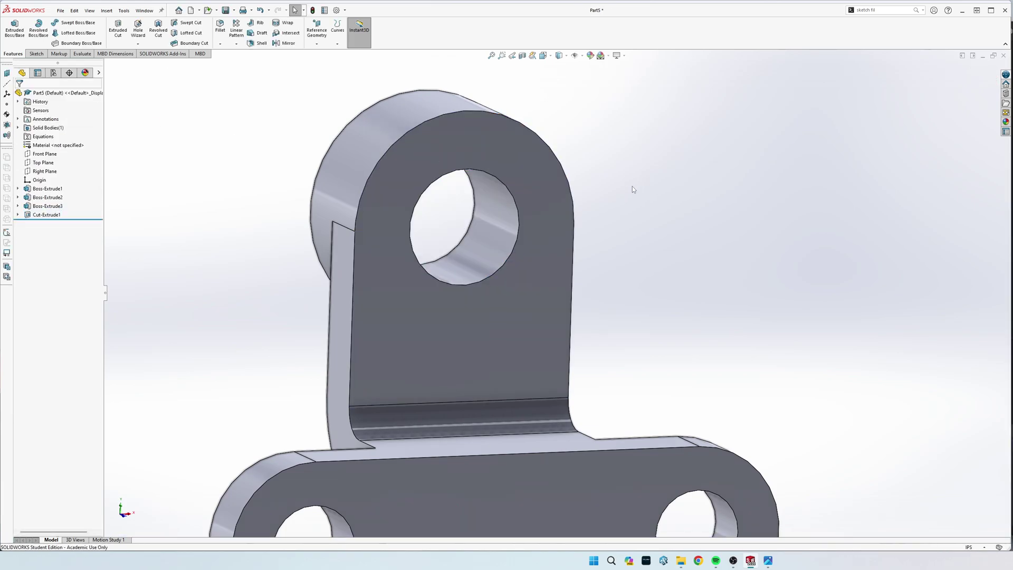